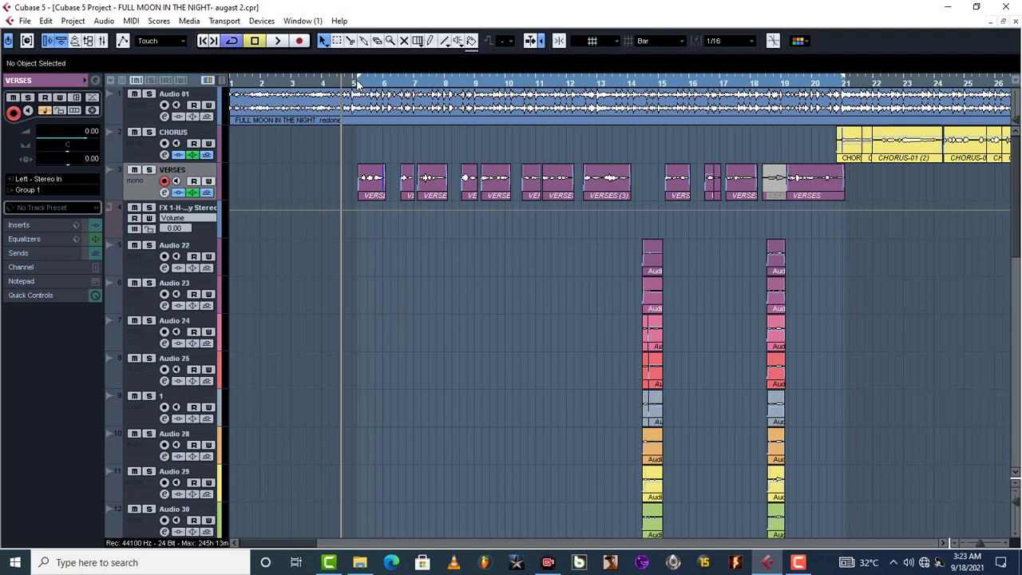
Play the song from bar 5 to listen to the current mix of the verse section.
{"action": "left_click", "coordinate": [356, 85]}
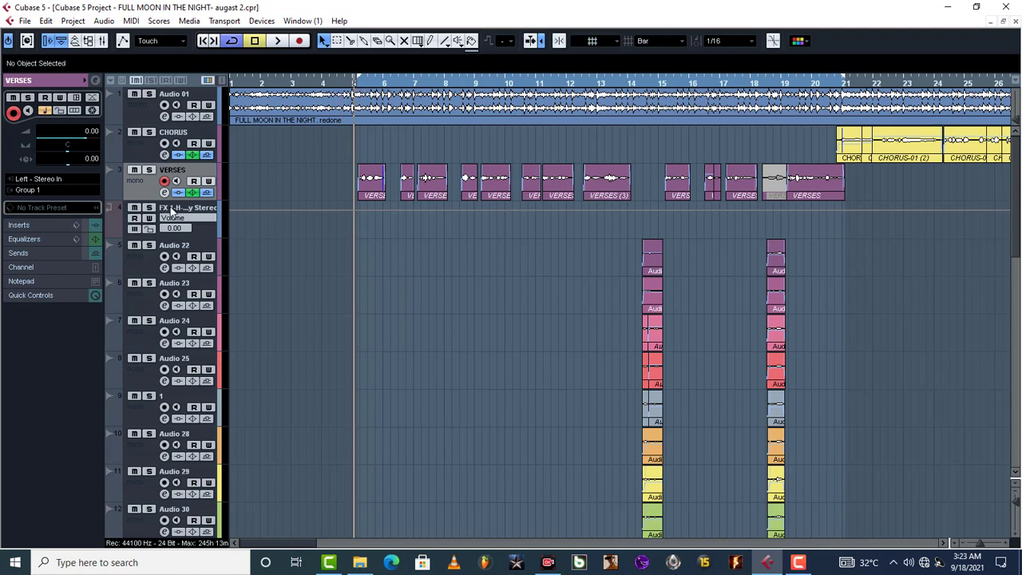
{"action": "key", "text": "space"}
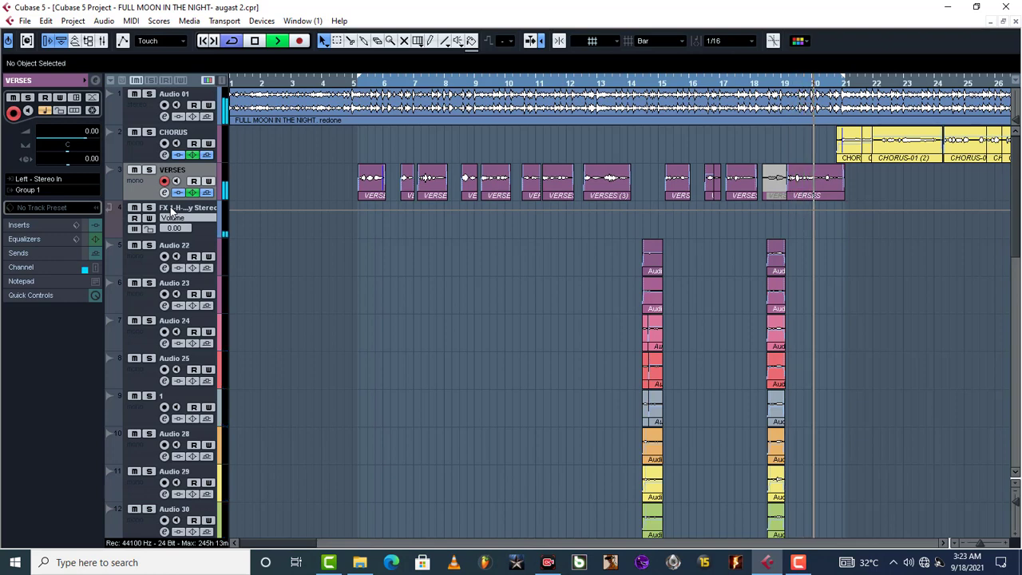
{"action": "key", "text": "space"}
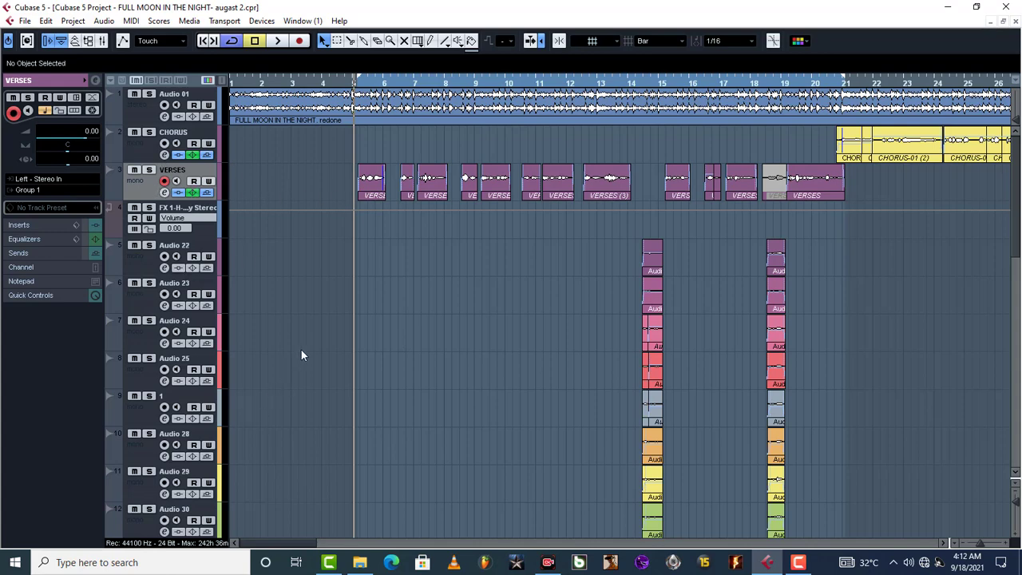
Open the editor of the FabFilter Pro-Q 3 insert on the Group 1 channel.
{"action": "scroll", "coordinate": [302, 355], "scroll_direction": "down", "scroll_amount": 5}
{"action": "scroll", "coordinate": [267, 295], "scroll_direction": "down", "scroll_amount": 2}
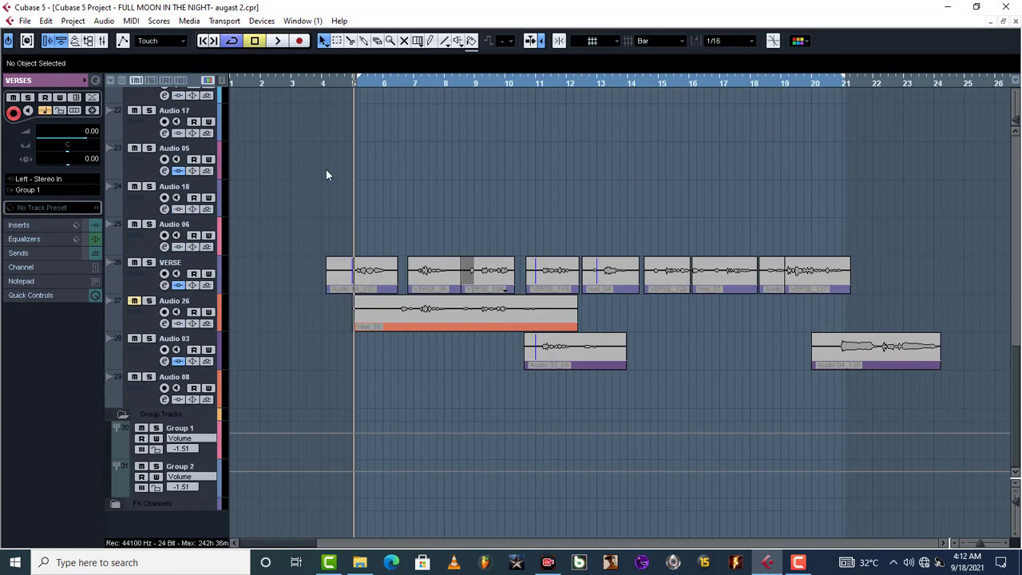
{"action": "left_click", "coordinate": [200, 432]}
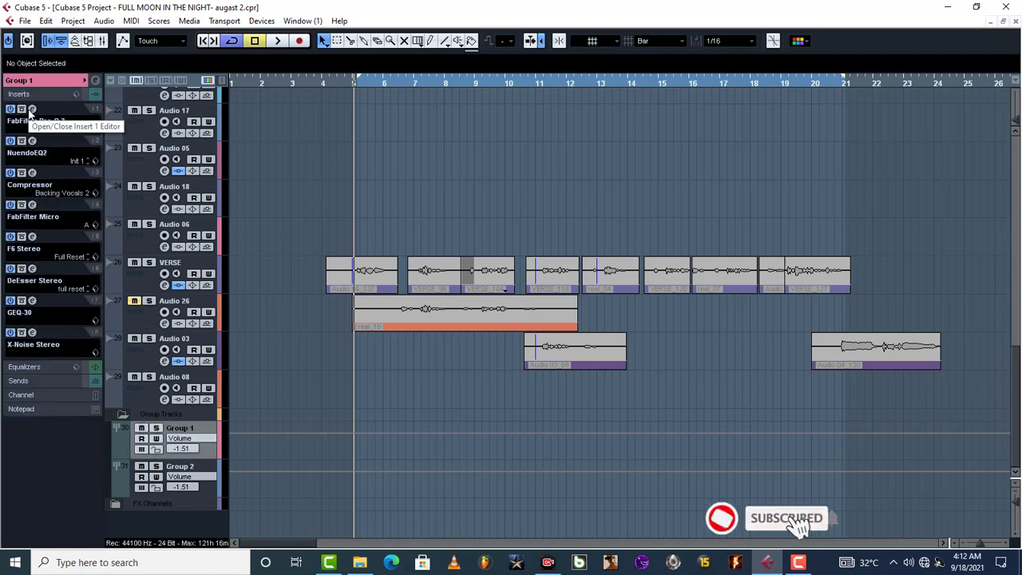
{"action": "left_click", "coordinate": [32, 110]}
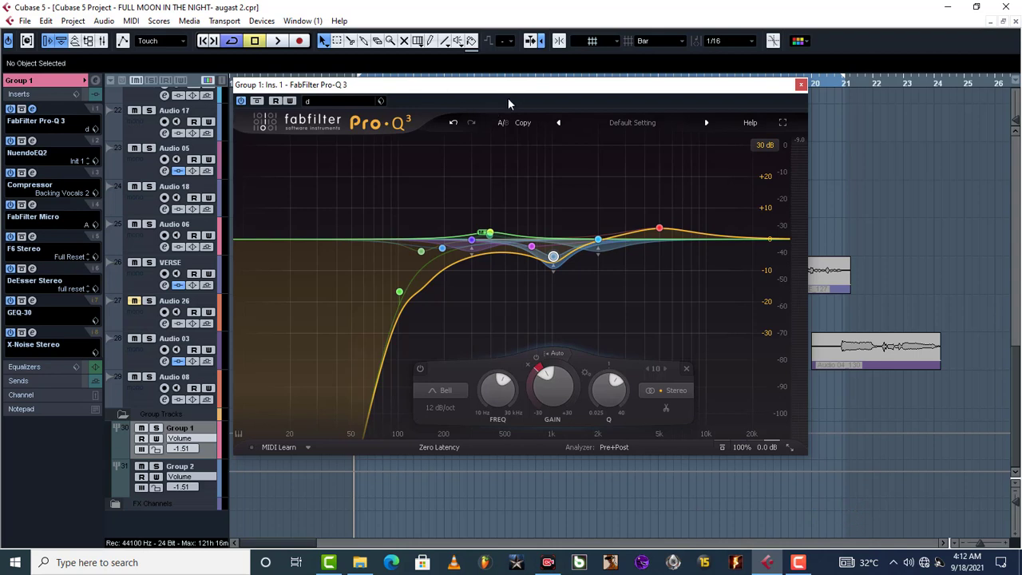
{"action": "left_click_drag", "start_coordinate": [496, 94], "coordinate": [448, 98]}
{"action": "mouse_move", "coordinate": [354, 302]}
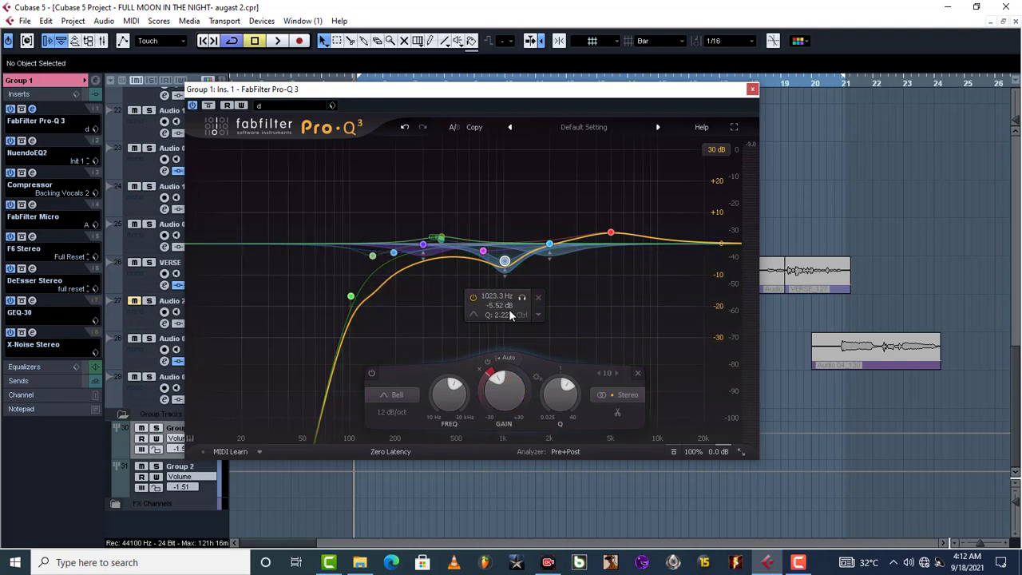
Set the stereo placement of the 1023.3 Hz band in Pro-Q 3 to Mid.
{"action": "left_click", "coordinate": [506, 262]}
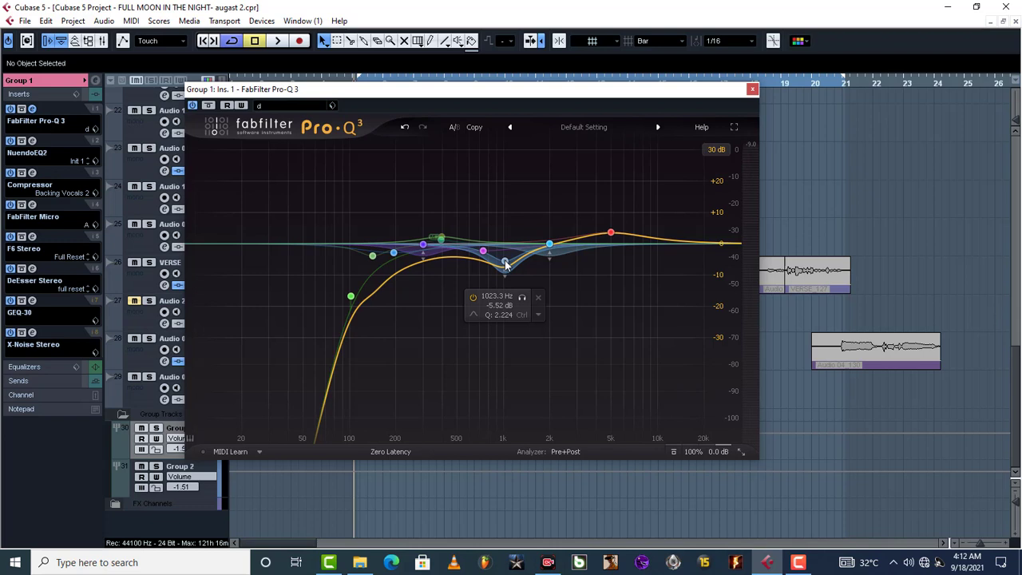
{"action": "left_click", "coordinate": [538, 315]}
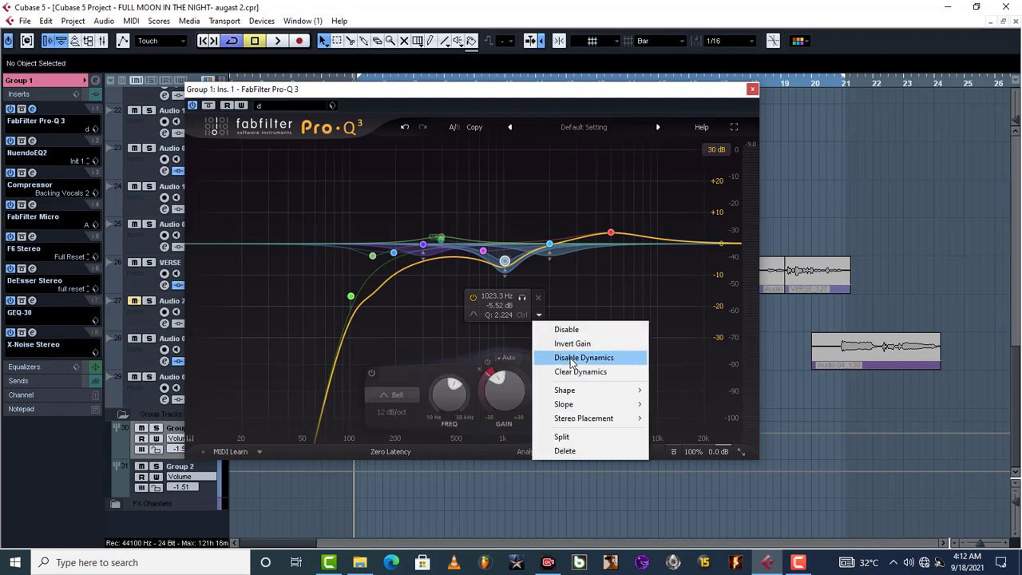
{"action": "mouse_move", "coordinate": [595, 420]}
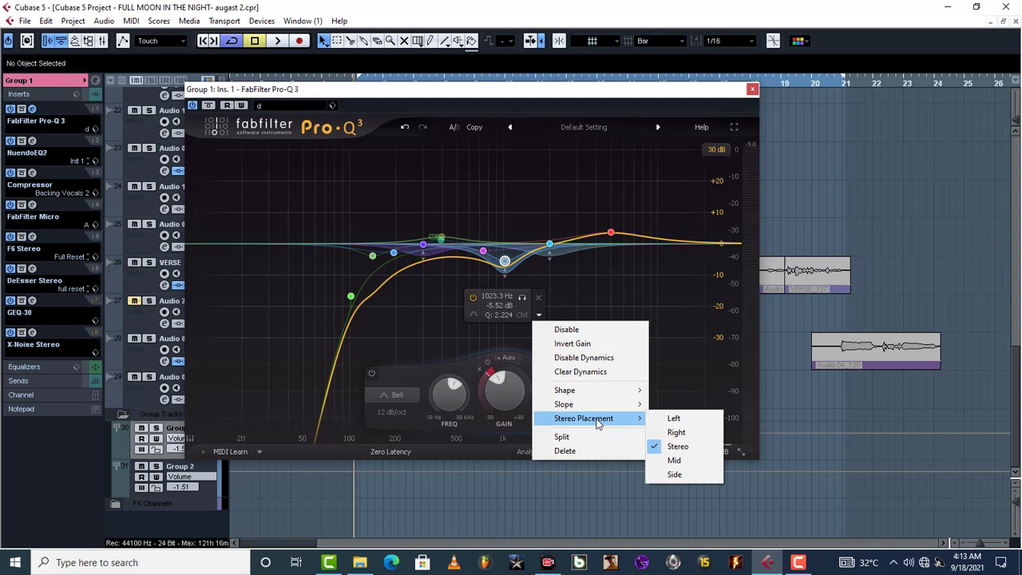
{"action": "left_click", "coordinate": [685, 462]}
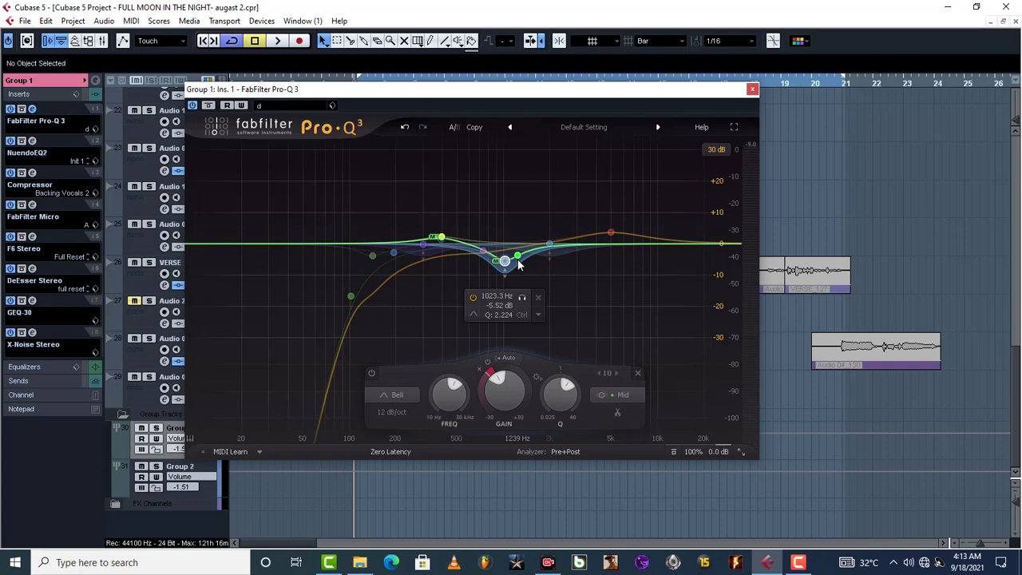
Solo the VERSES track, keeping the Pro-Q 3 window in view.
{"action": "left_click_drag", "start_coordinate": [471, 89], "coordinate": [535, 189]}
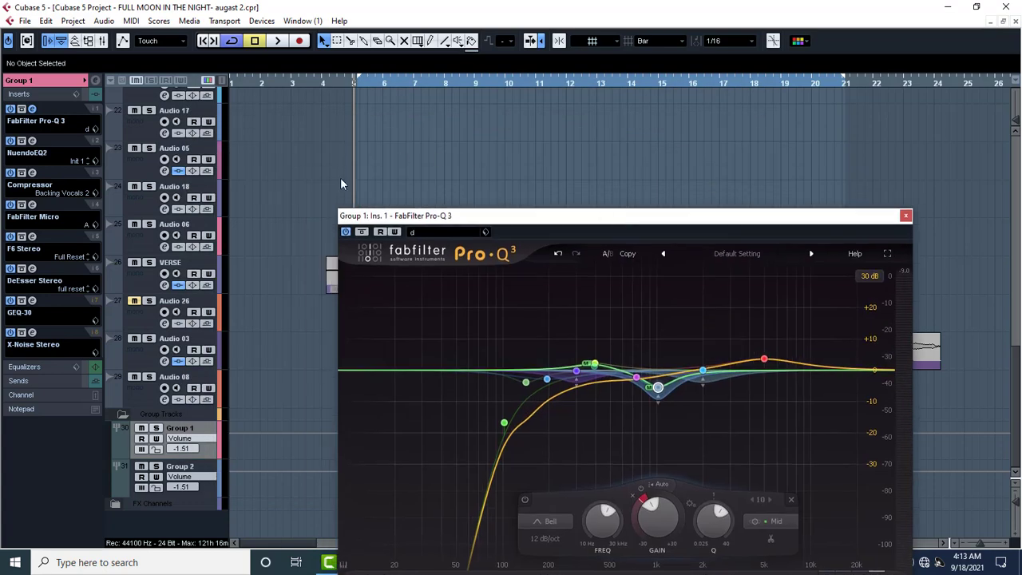
{"action": "scroll", "coordinate": [340, 184], "scroll_direction": "up", "scroll_amount": 10}
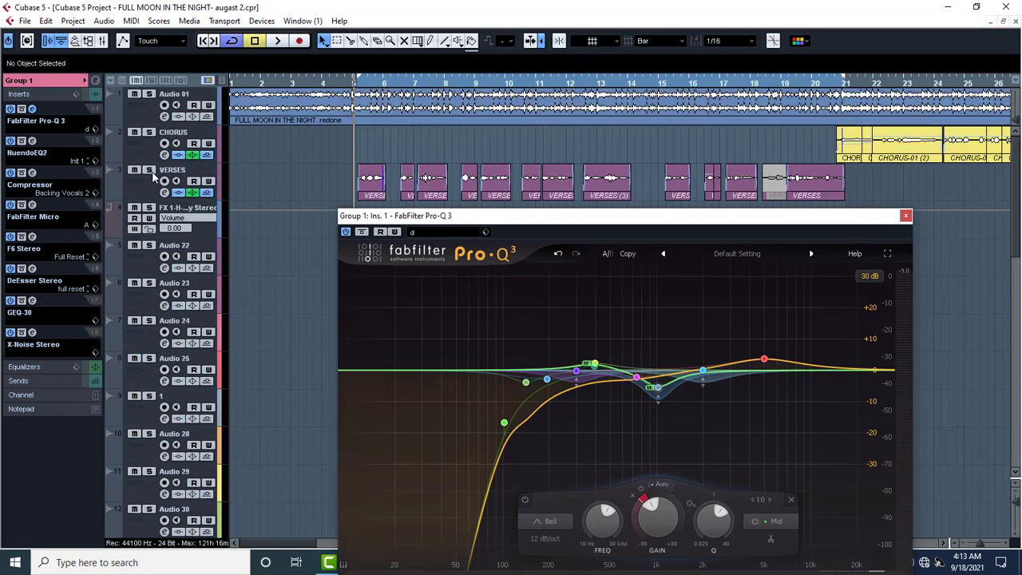
{"action": "left_click_drag", "start_coordinate": [615, 217], "coordinate": [454, 139]}
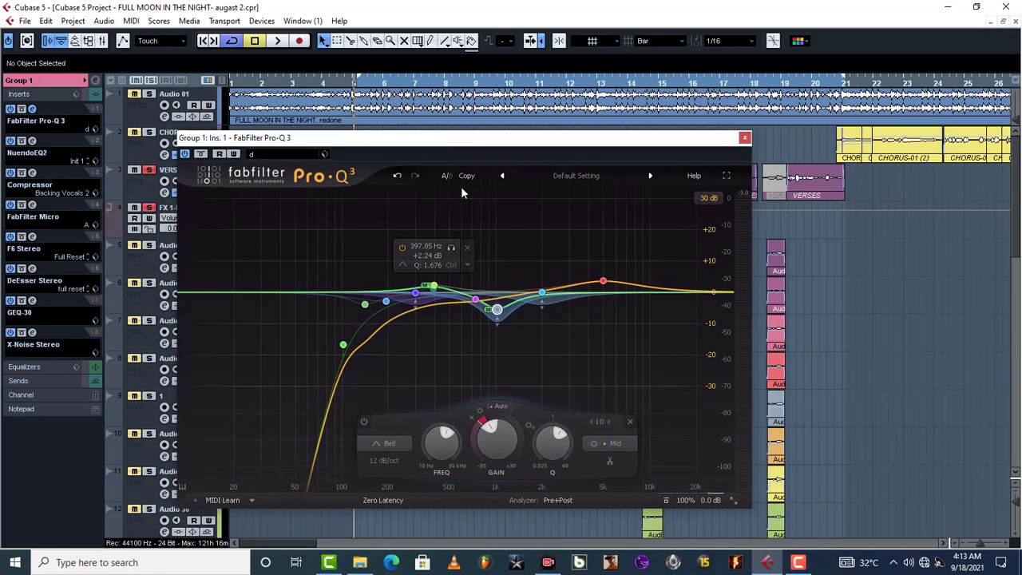
Return the 1023.3 Hz band in Pro-Q 3 to Stereo placement.
{"action": "left_click", "coordinate": [530, 363]}
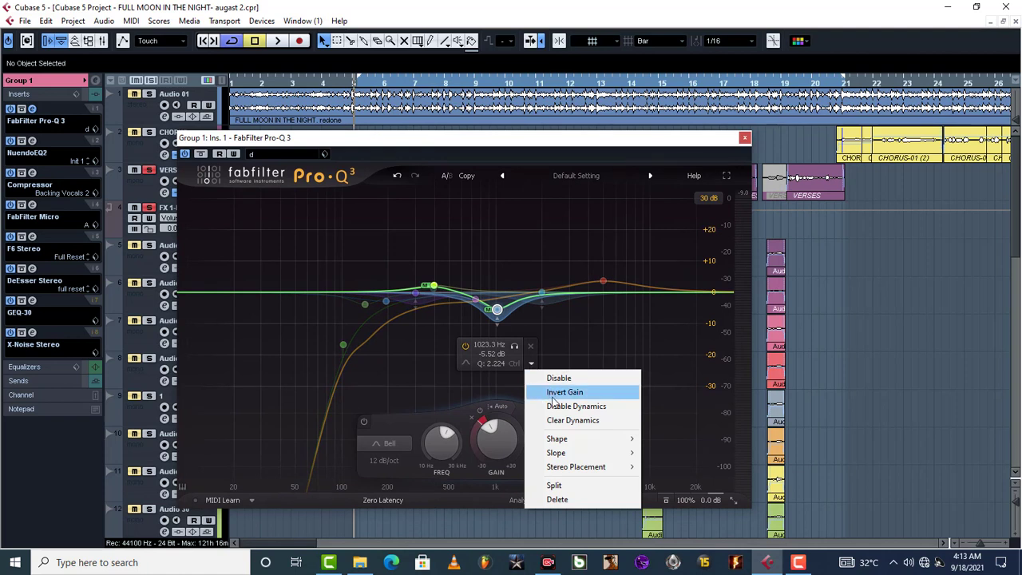
{"action": "mouse_move", "coordinate": [586, 475]}
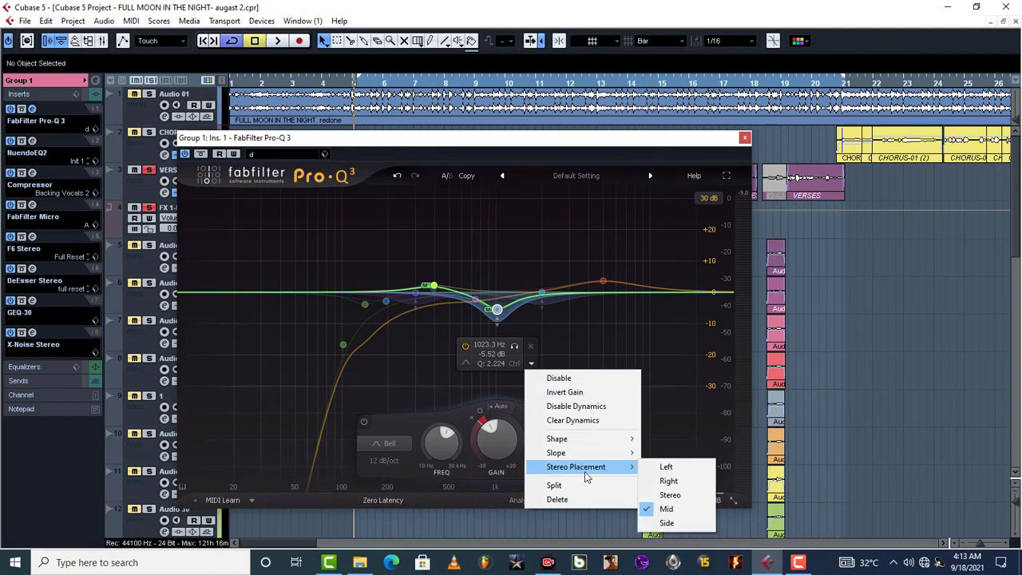
{"action": "left_click", "coordinate": [670, 495]}
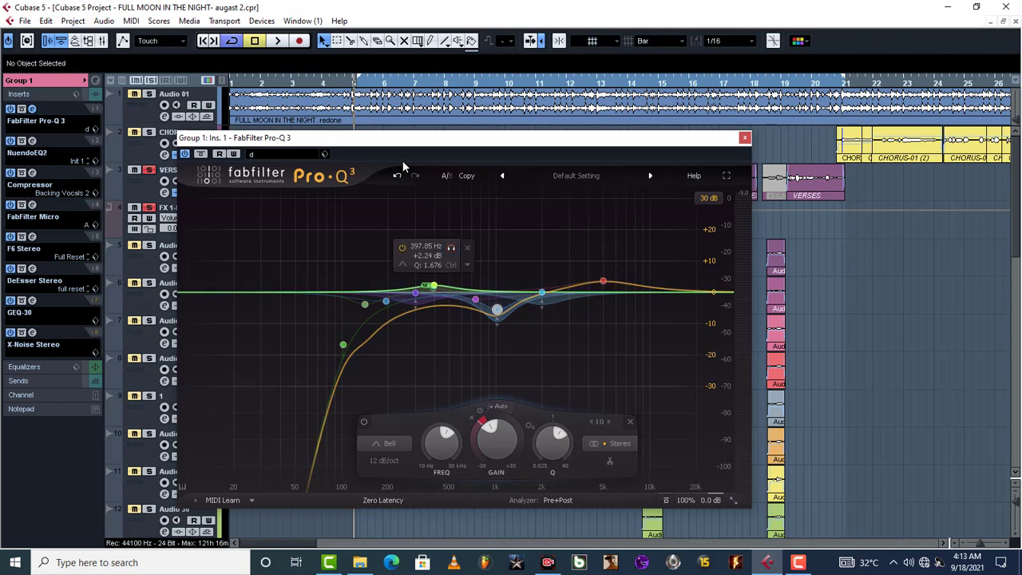
Play the soloed verses from bar 5 to hear the 1023.3 Hz cut in Stereo placement.
{"action": "left_click_drag", "start_coordinate": [423, 156], "coordinate": [477, 226]}
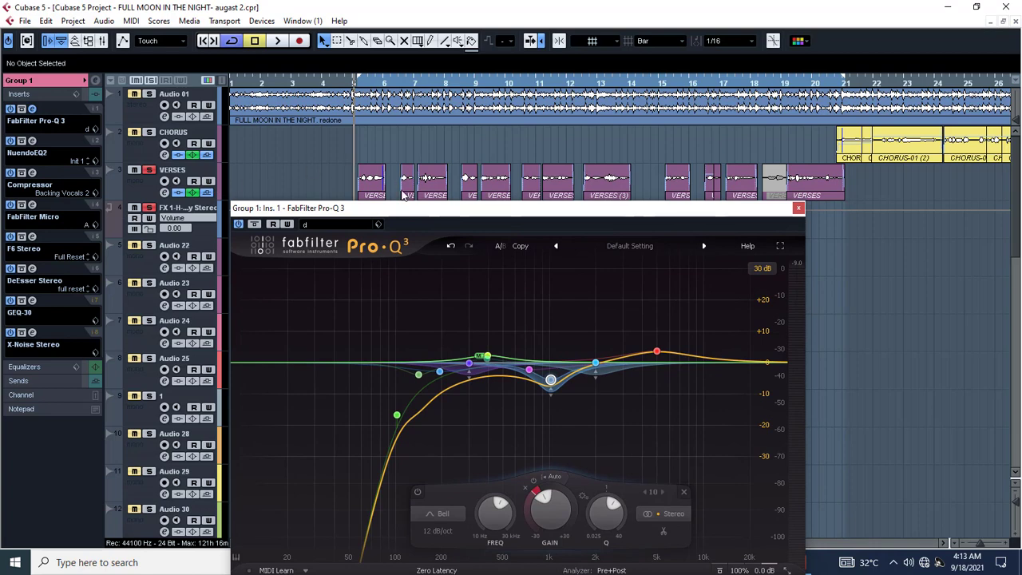
{"action": "left_click_drag", "start_coordinate": [392, 205], "coordinate": [374, 188]}
{"action": "key", "text": "space"}
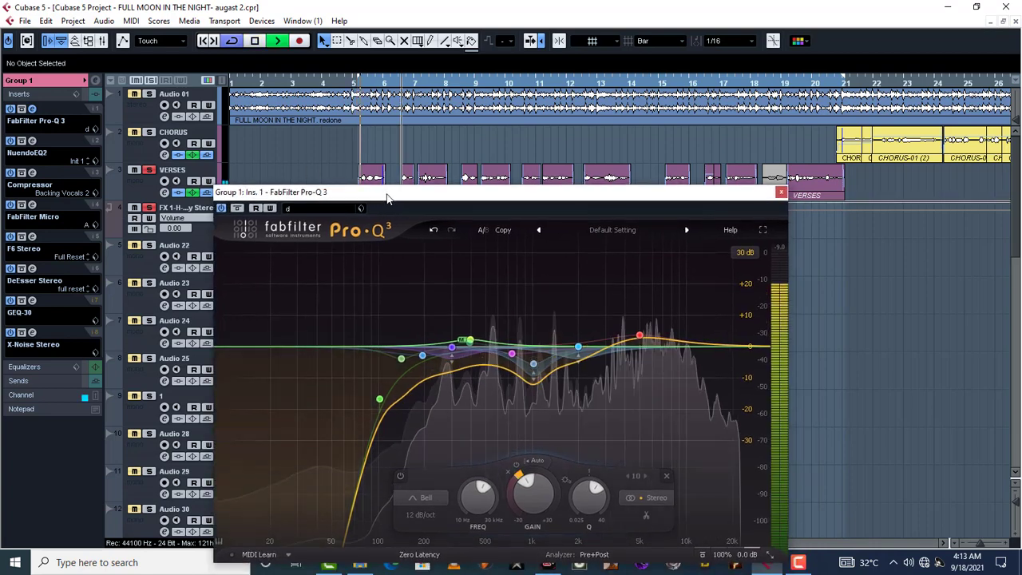
{"action": "left_click_drag", "start_coordinate": [415, 195], "coordinate": [378, 175]}
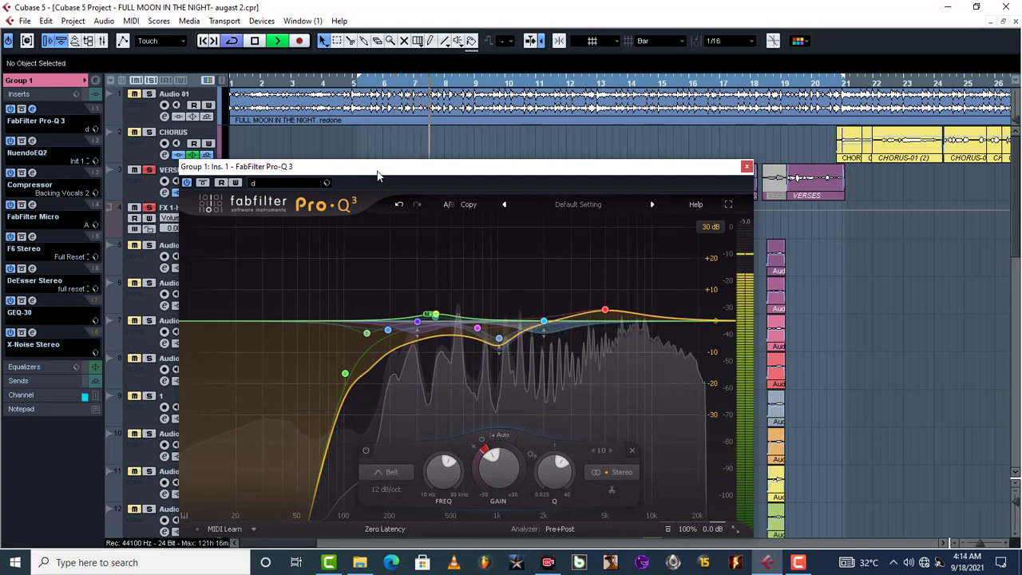
{"action": "key", "text": "space"}
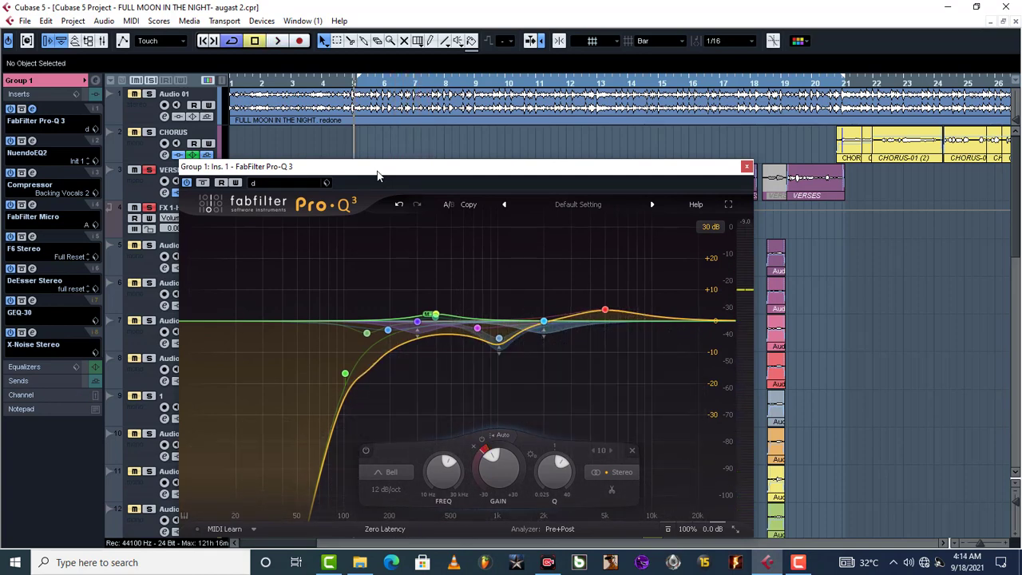
Change the stereo placement of the 1023.3 Hz Pro-Q 3 band to Mid.
{"action": "mouse_move", "coordinate": [499, 338]}
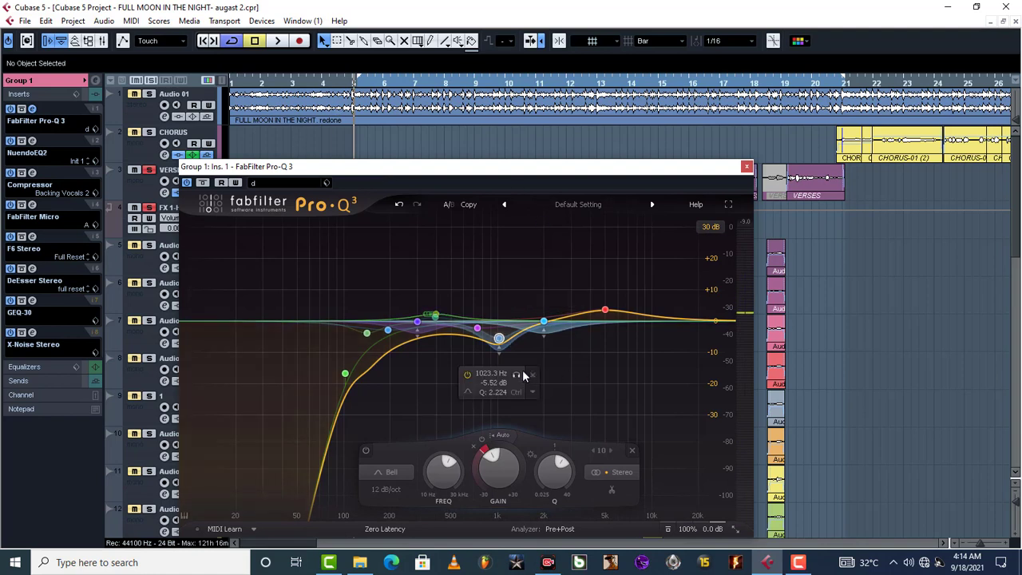
{"action": "left_click", "coordinate": [533, 392]}
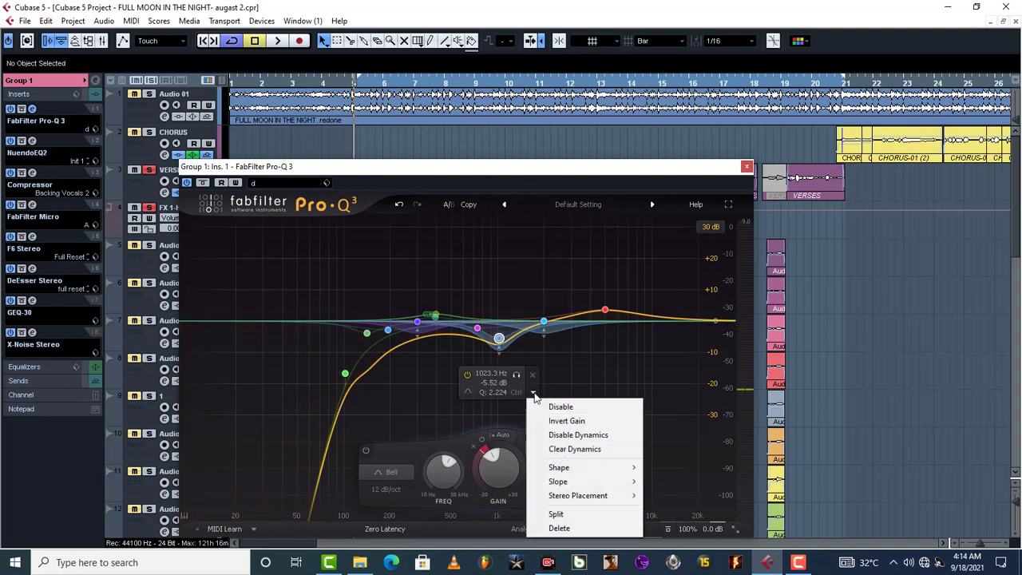
{"action": "mouse_move", "coordinate": [575, 502]}
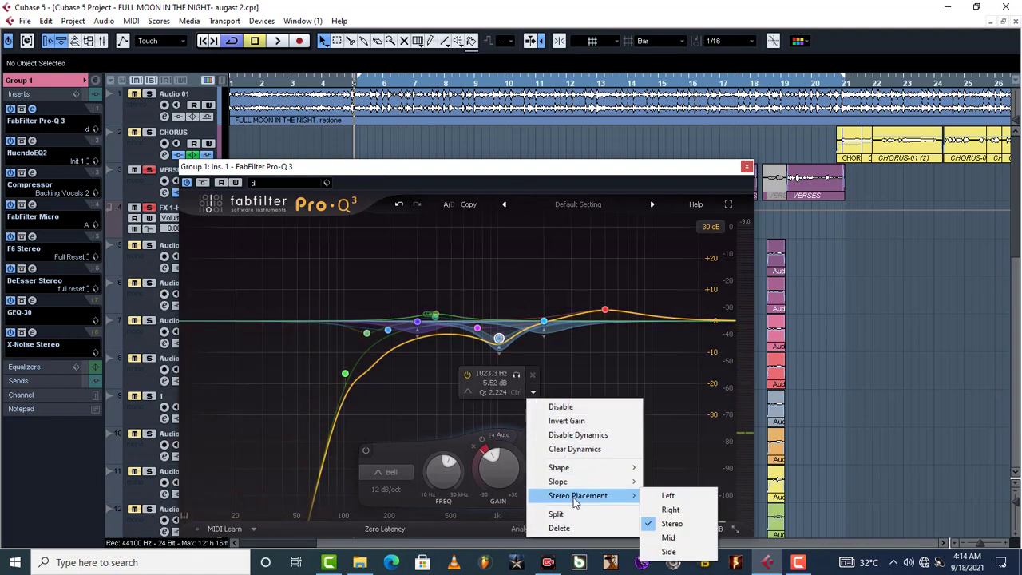
{"action": "left_click", "coordinate": [668, 537]}
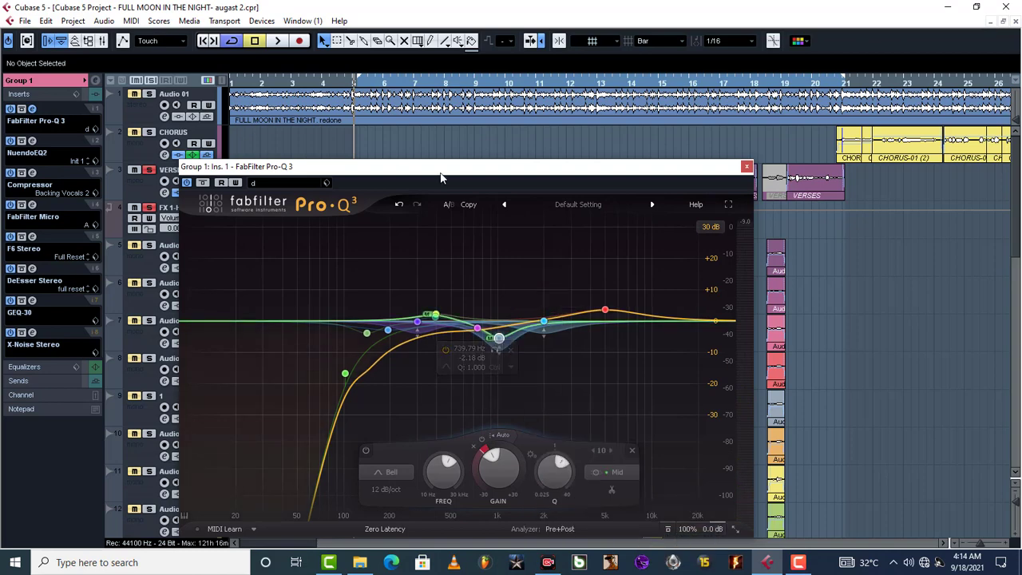
Play the soloed verses from bar 5 to hear the 1023.3 Hz cut in Mid placement.
{"action": "key", "text": "space"}
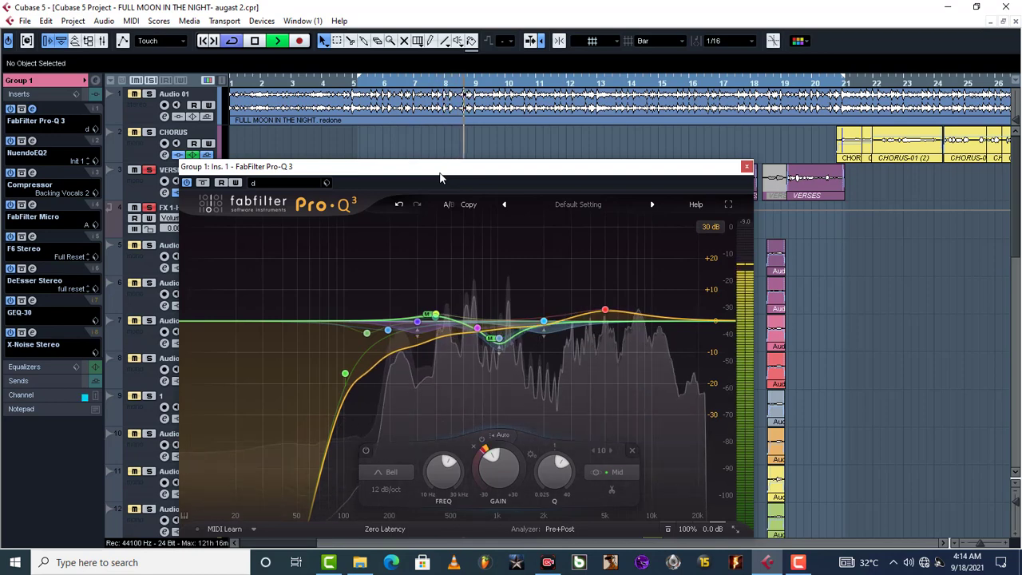
{"action": "key", "text": "space"}
{"action": "left_click_drag", "start_coordinate": [440, 177], "coordinate": [528, 131]}
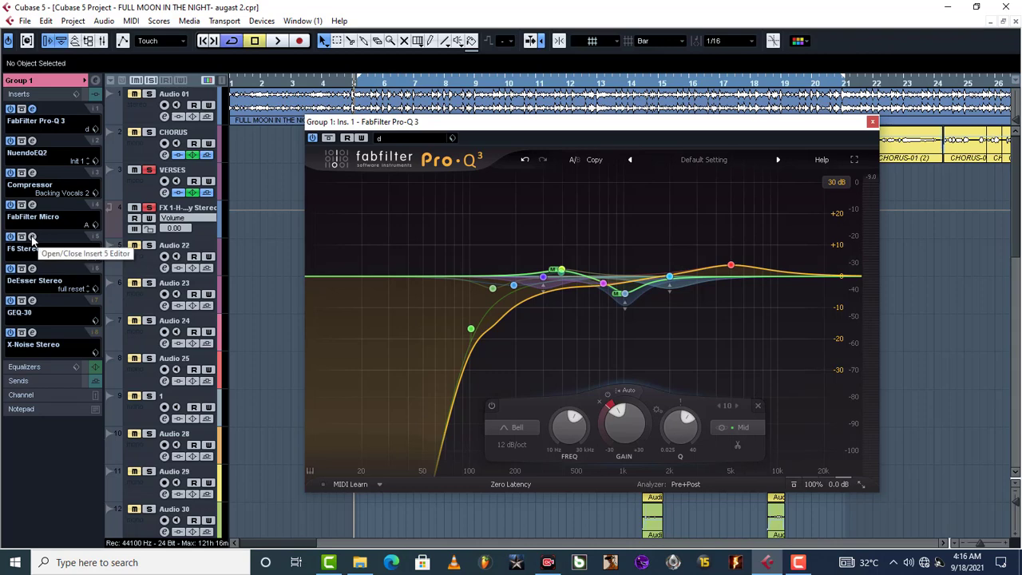
Open the F6 Stereo insert on Group 1 and arrange it side by side with the Pro-Q 3 window.
{"action": "left_click", "coordinate": [32, 238]}
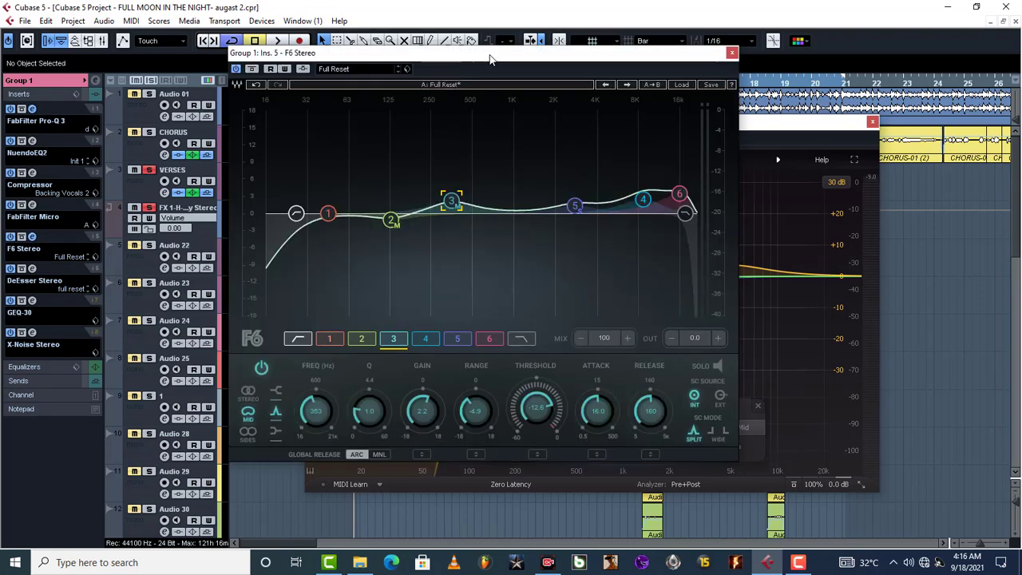
{"action": "left_click_drag", "start_coordinate": [489, 54], "coordinate": [340, 86]}
{"action": "left_click", "coordinate": [628, 130]}
{"action": "left_click_drag", "start_coordinate": [628, 130], "coordinate": [756, 94]}
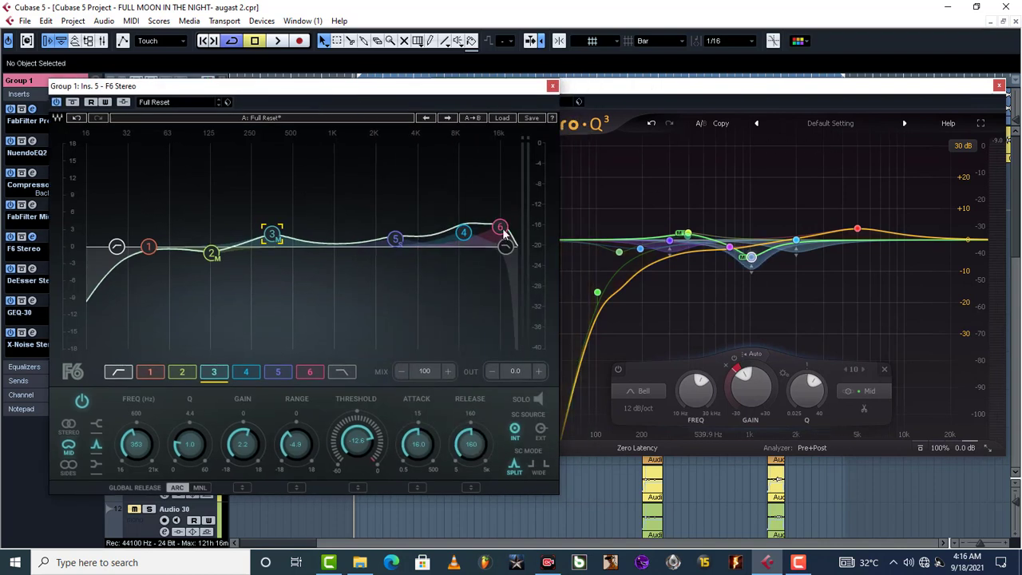
Switch F6 band 2 to Stereo processing and back to Mid.
{"action": "left_click", "coordinate": [211, 253]}
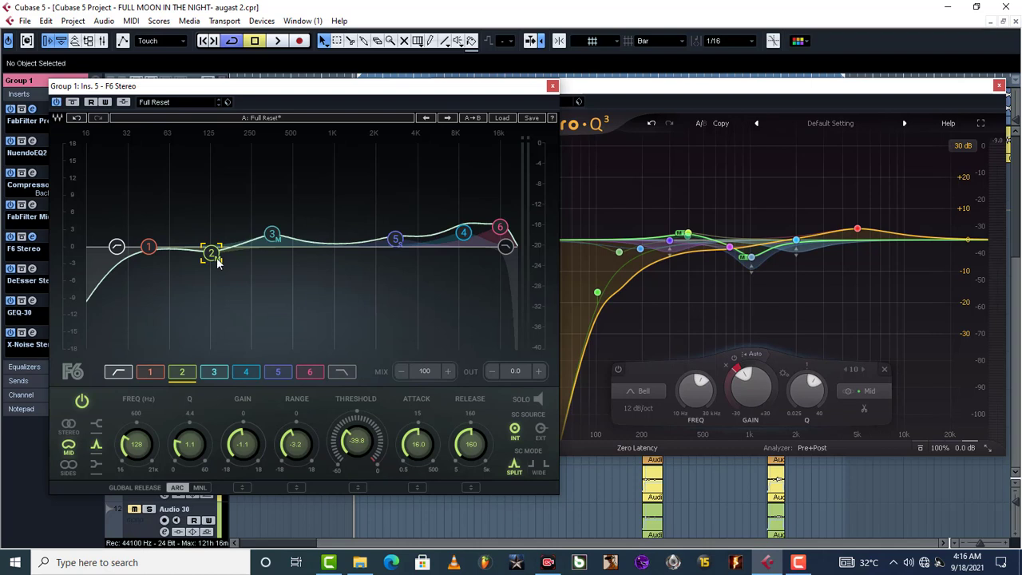
{"action": "left_click", "coordinate": [69, 424]}
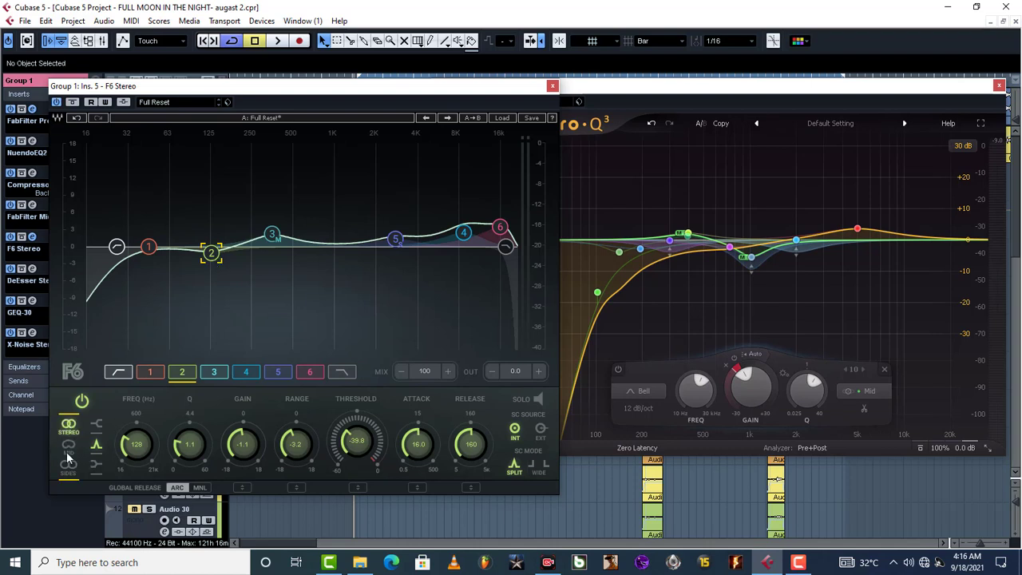
{"action": "left_click", "coordinate": [69, 448]}
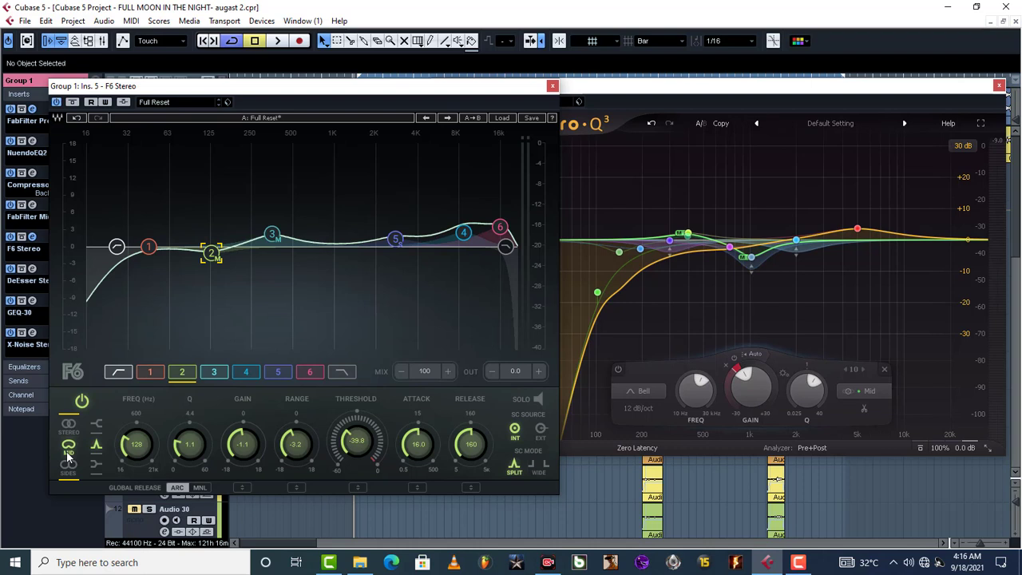
Check the Stereo, Mid or Sides placement of F6 bands 3, 5 and 4.
{"action": "left_click", "coordinate": [273, 234]}
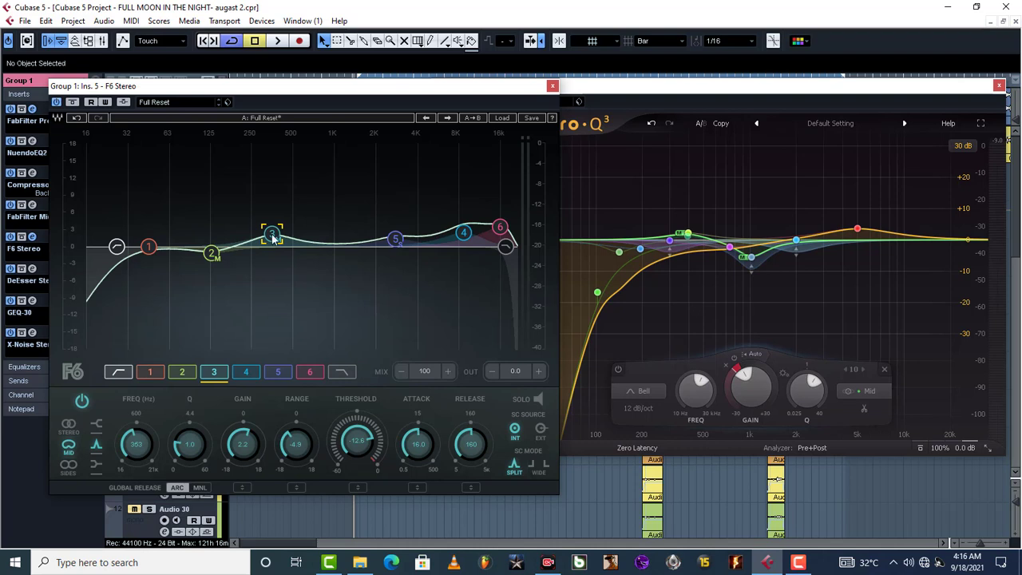
{"action": "left_click", "coordinate": [70, 447]}
{"action": "left_click", "coordinate": [396, 239]}
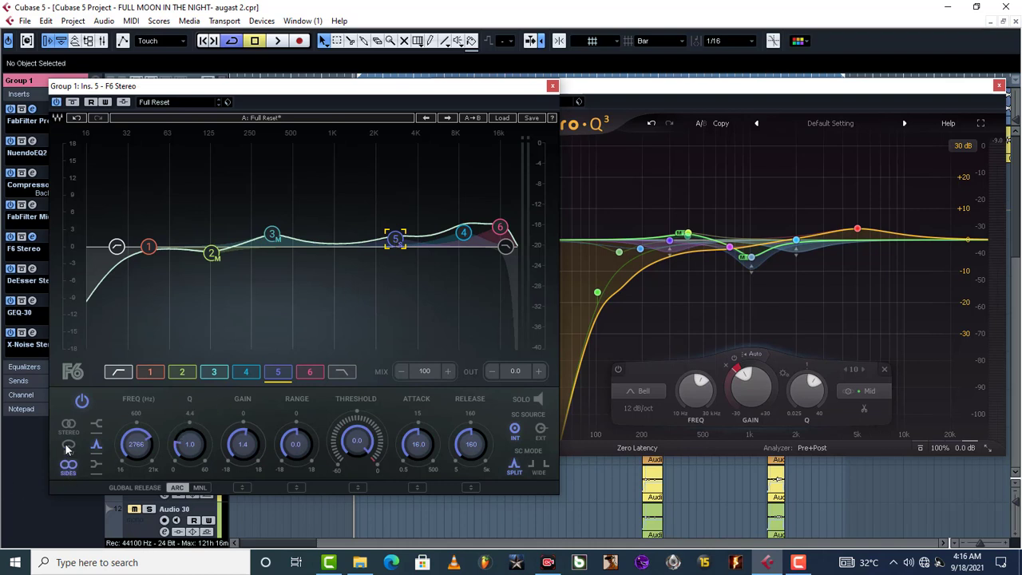
{"action": "left_click", "coordinate": [463, 234]}
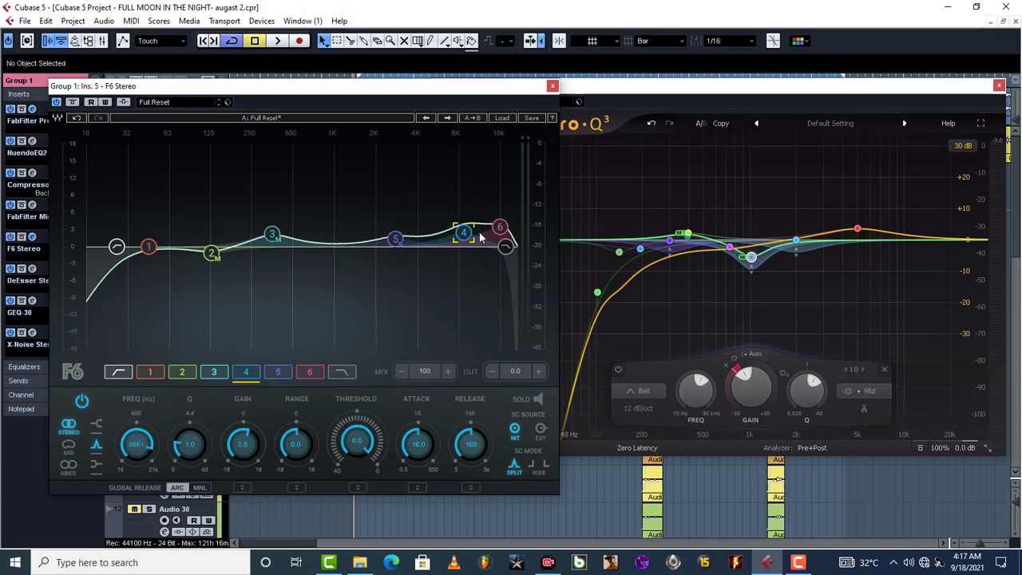
Check the Stereo, Mid or Sides placement of F6 bands 6 and 2.
{"action": "left_click", "coordinate": [500, 228]}
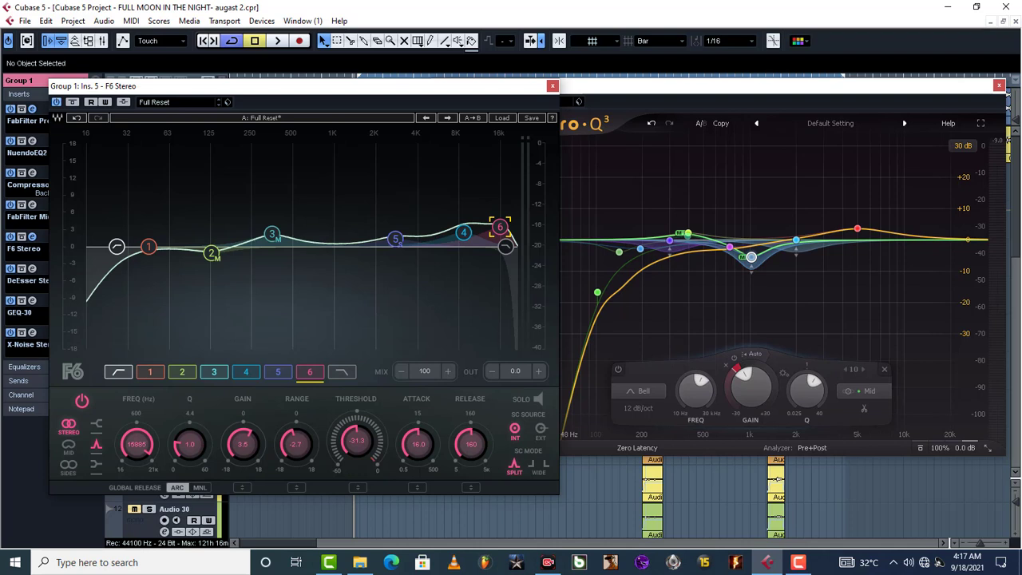
{"action": "left_click", "coordinate": [213, 254]}
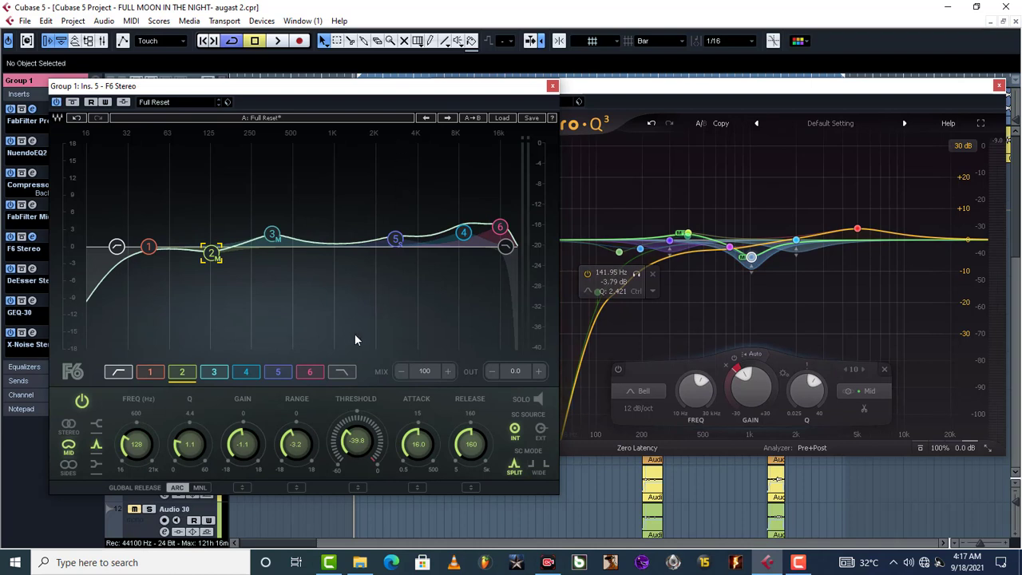
Bypass F6 Stereo and Pro-Q 3 on Group 1 and play from bar 5 to hear the vocals without either EQ.
{"action": "left_click", "coordinate": [71, 103]}
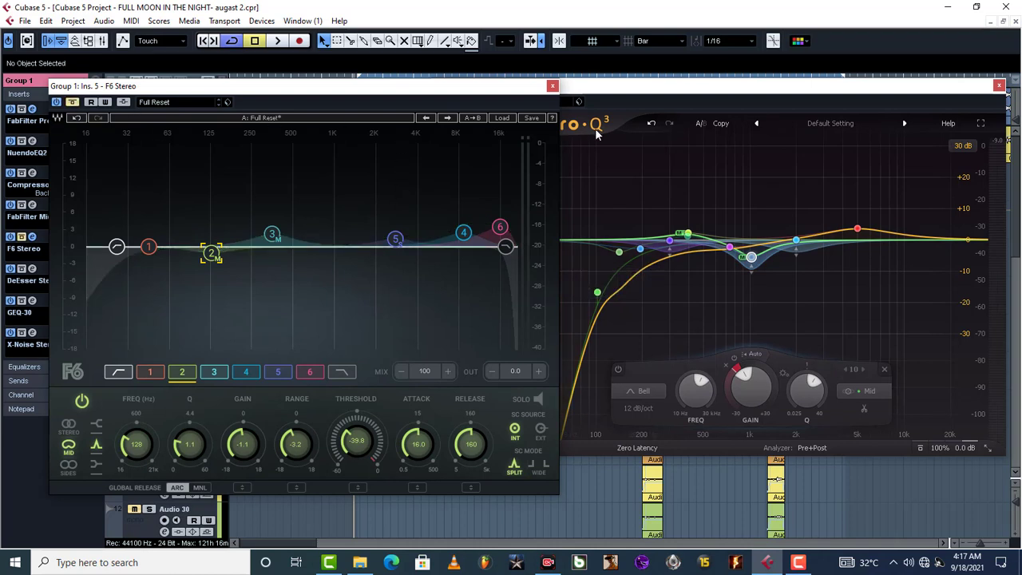
{"action": "left_click", "coordinate": [677, 88]}
{"action": "left_click", "coordinate": [456, 103]}
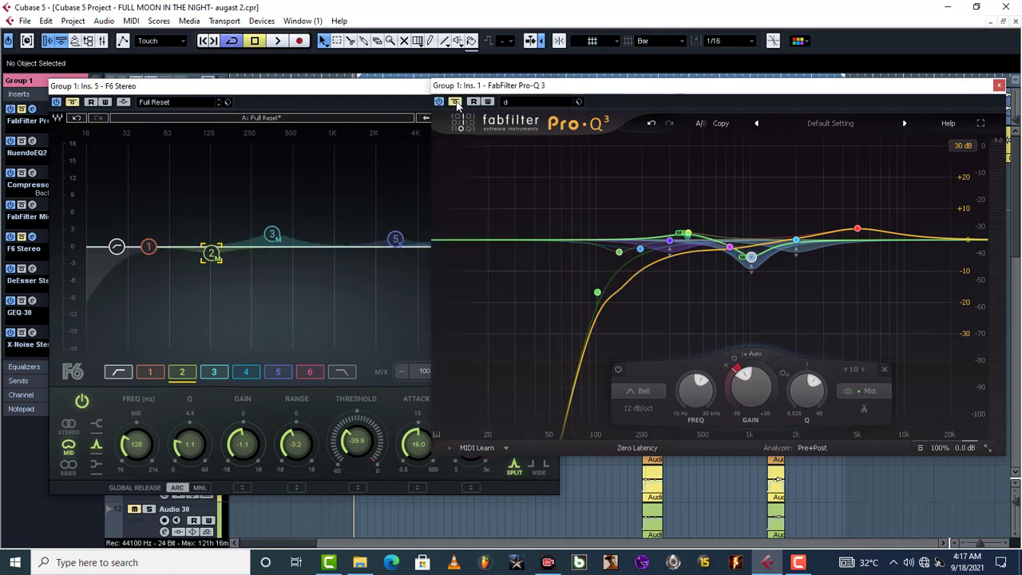
{"action": "left_click_drag", "start_coordinate": [758, 88], "coordinate": [625, 140]}
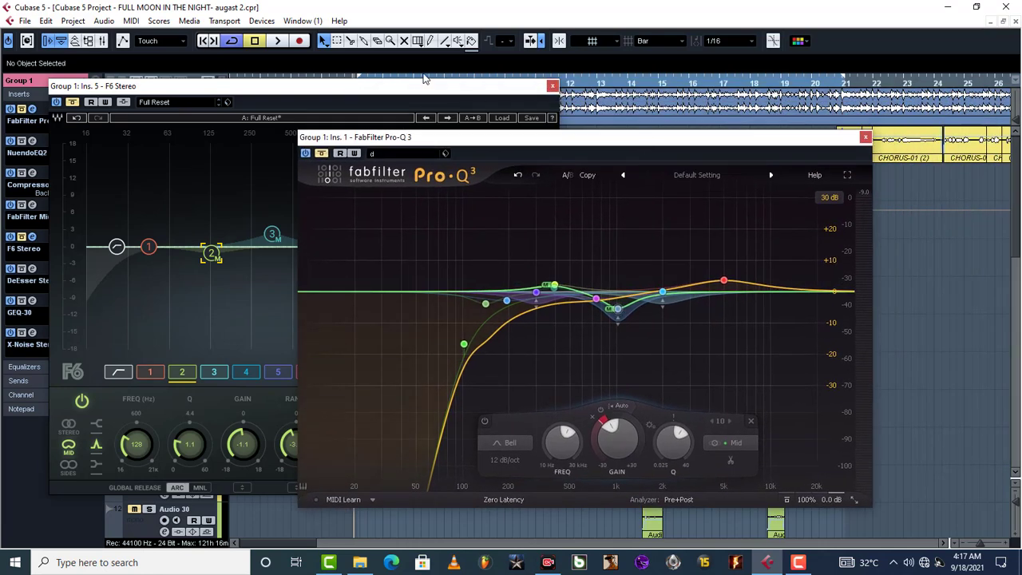
{"action": "left_click_drag", "start_coordinate": [416, 94], "coordinate": [428, 155]}
{"action": "key", "text": "space"}
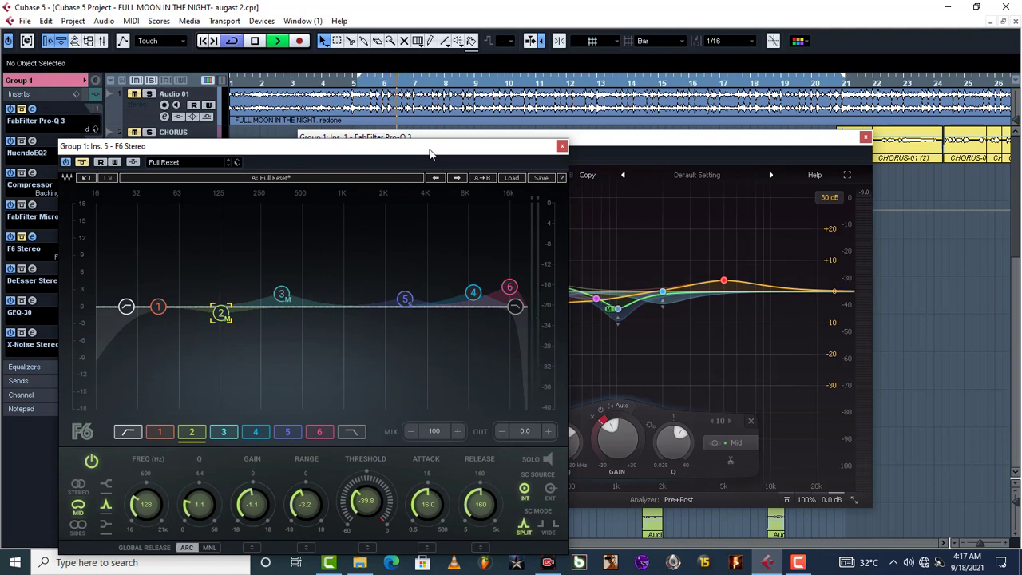
{"action": "key", "text": "space"}
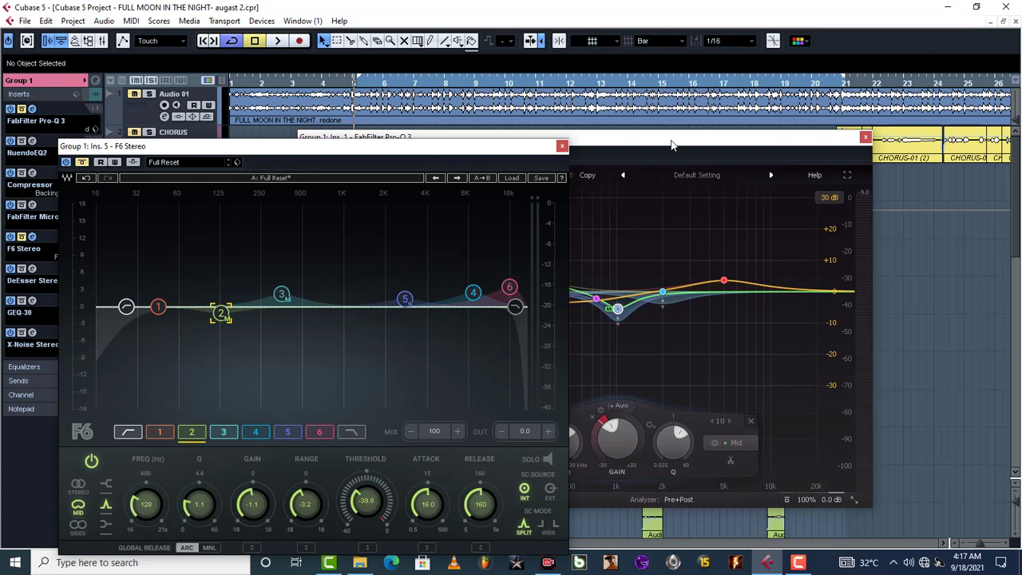
Reactivate only Pro-Q 3, with its window shifted off F6, and play from bar 5.
{"action": "left_click_drag", "start_coordinate": [672, 145], "coordinate": [763, 127]}
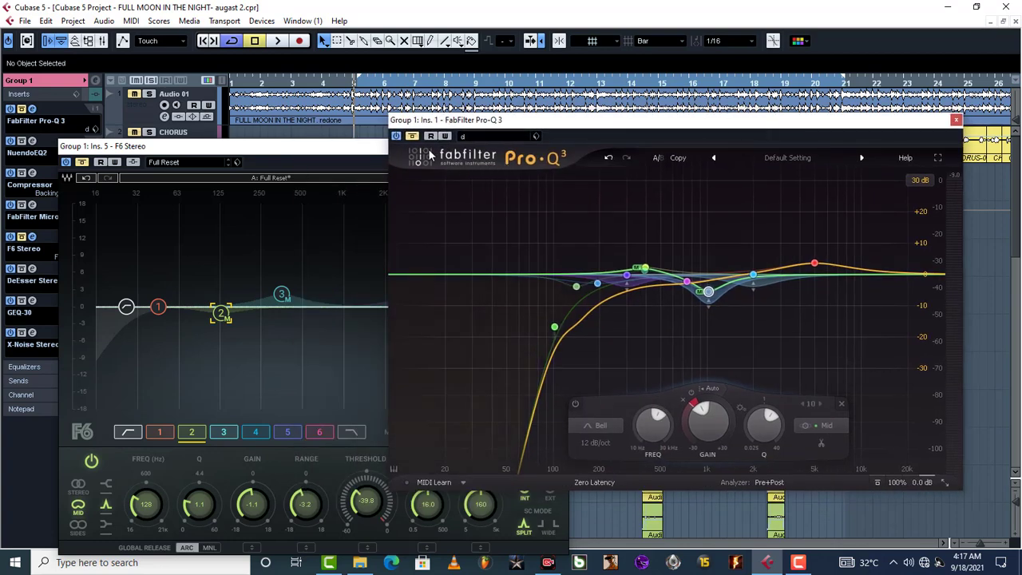
{"action": "key", "text": "space"}
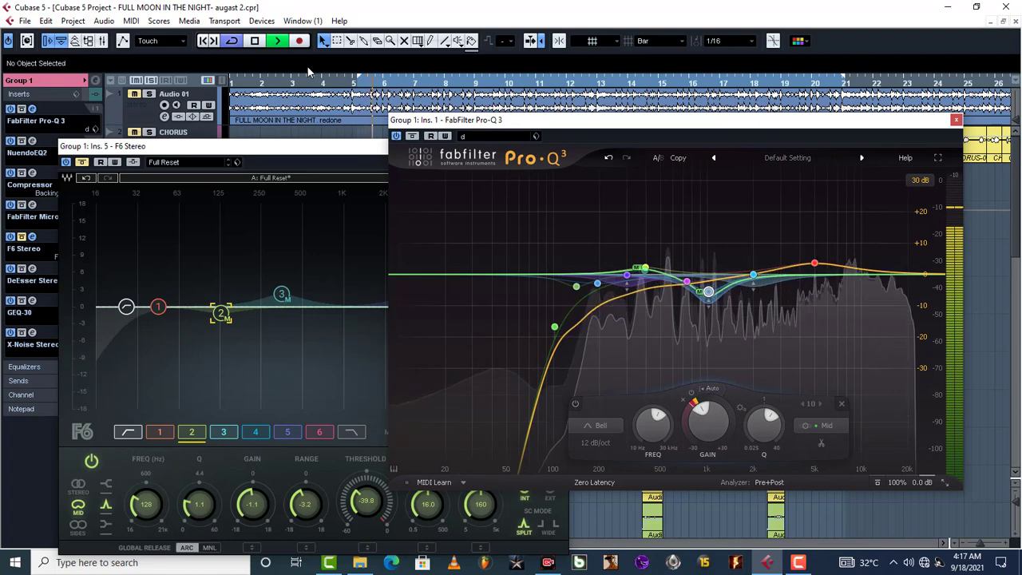
{"action": "key", "text": "space"}
Bypass both equalizers again and replay the vocals from bar 5 for comparison.
{"action": "left_click", "coordinate": [212, 166]}
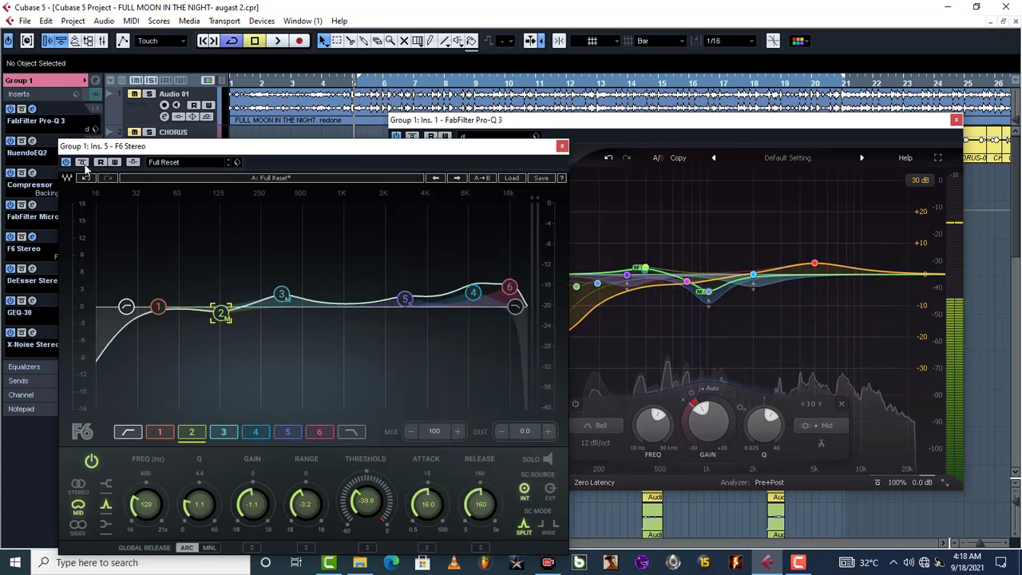
{"action": "left_click", "coordinate": [414, 139]}
{"action": "key", "text": "space"}
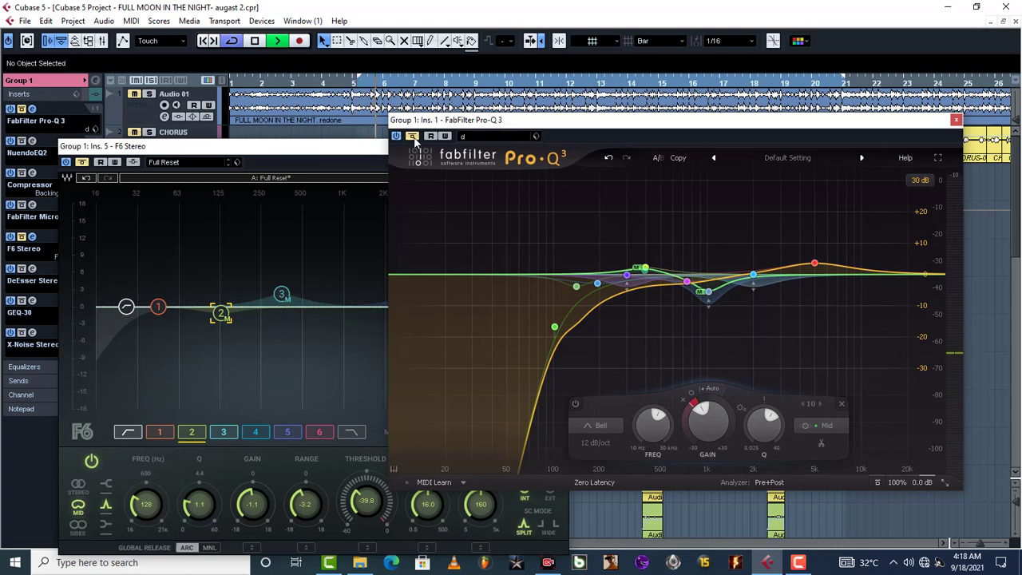
{"action": "key", "text": "space"}
Reactivate F6 and Pro-Q 3 and play from bar 5 to hear both EQs together.
{"action": "left_click", "coordinate": [153, 166]}
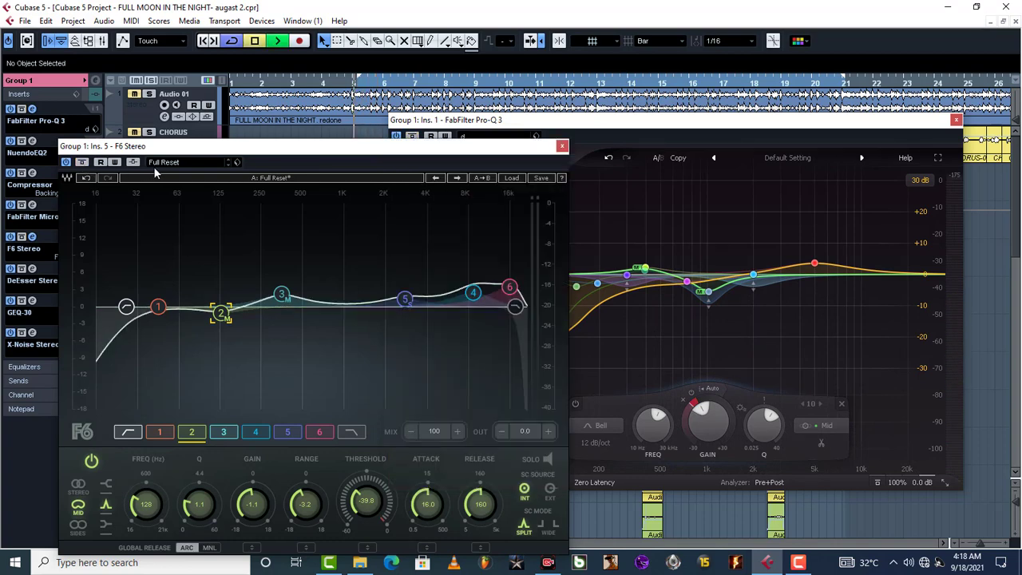
{"action": "key", "text": "space"}
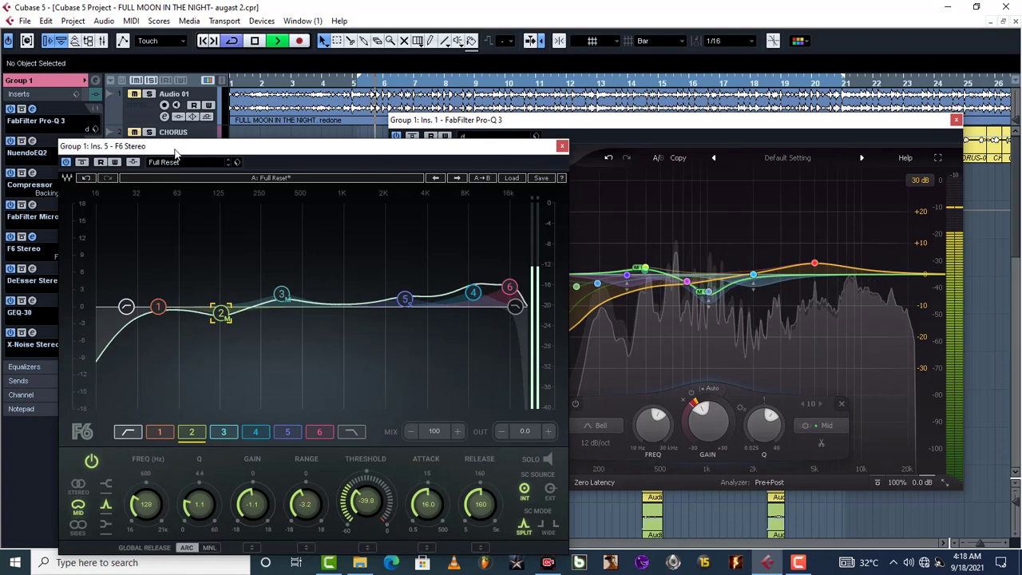
{"action": "key", "text": "space"}
Reposition the F6 window, bypass both EQs once more and play the passage from bar 5 as a dry reference.
{"action": "left_click_drag", "start_coordinate": [177, 155], "coordinate": [302, 174]}
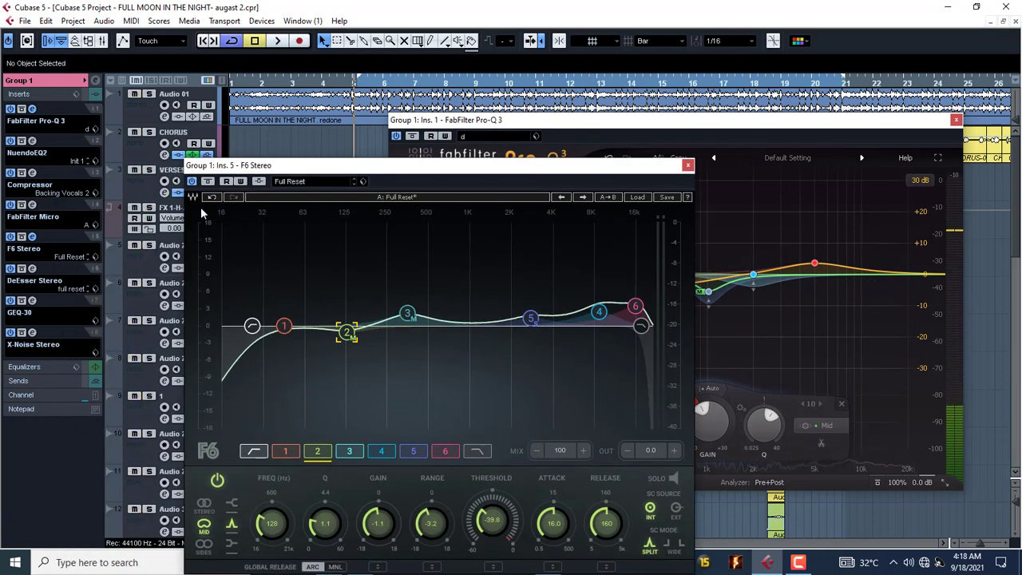
{"action": "left_click_drag", "start_coordinate": [521, 167], "coordinate": [380, 153]}
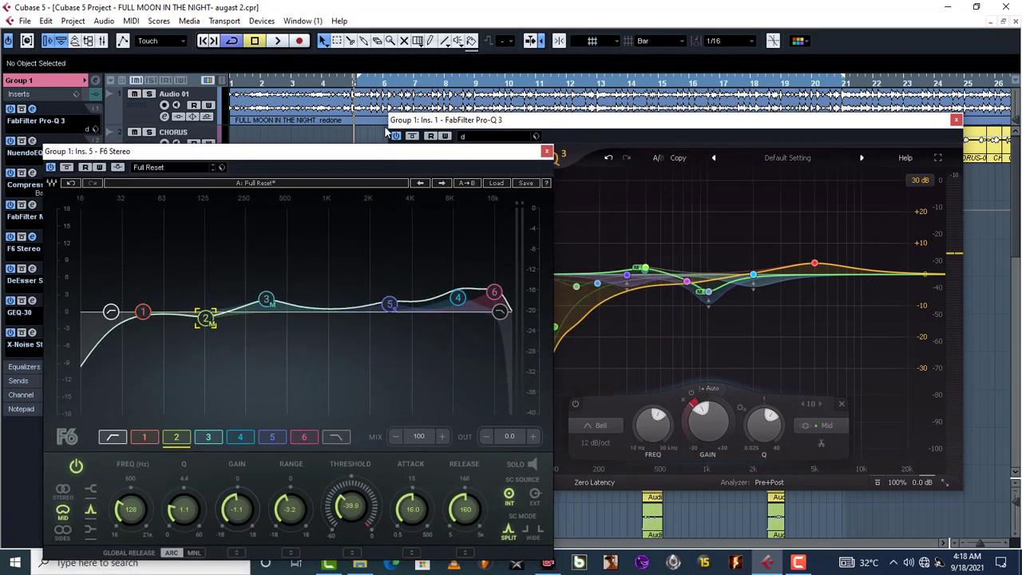
{"action": "left_click", "coordinate": [417, 139]}
{"action": "left_click", "coordinate": [71, 176]}
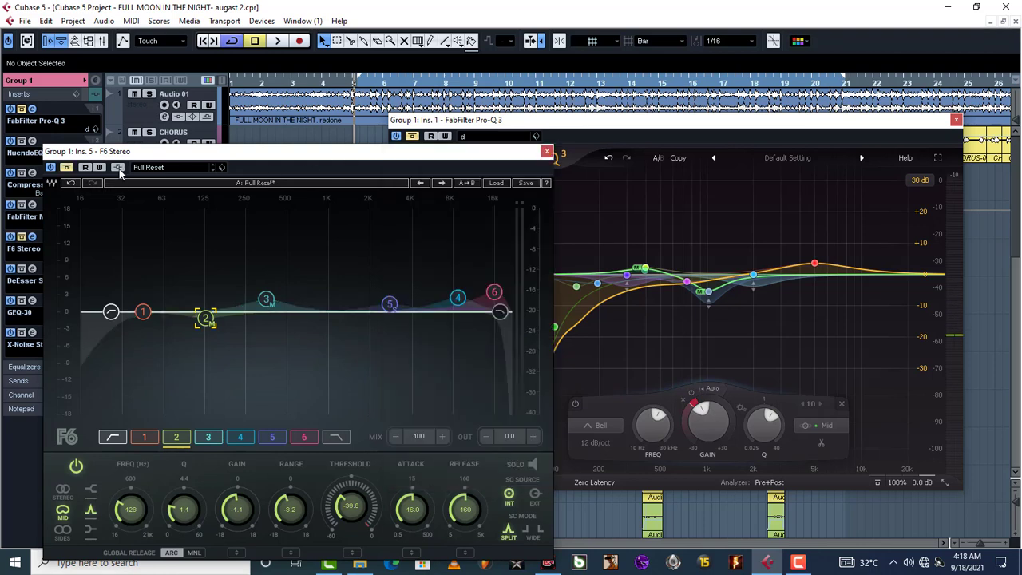
{"action": "key", "text": "space"}
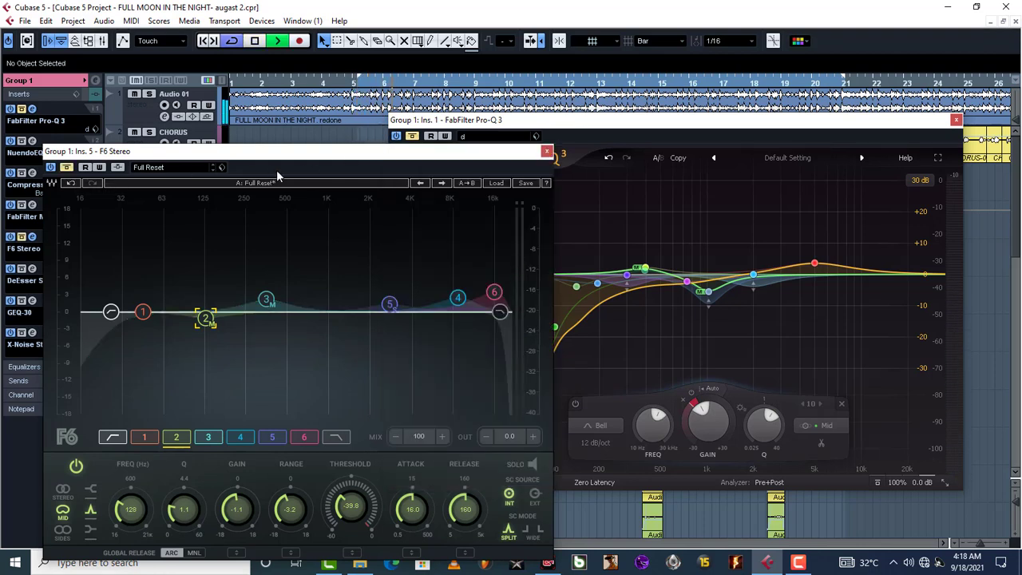
{"action": "key", "text": "space"}
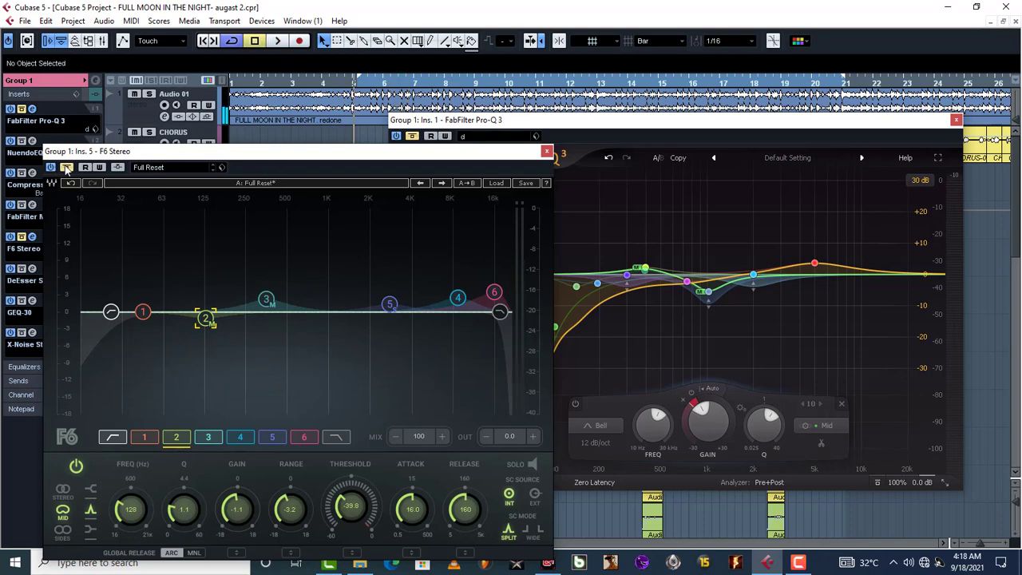
Turn both EQs back on, play from bar 5 and move the Pro-Q 3 window away from F6.
{"action": "left_click", "coordinate": [413, 137]}
{"action": "key", "text": "space"}
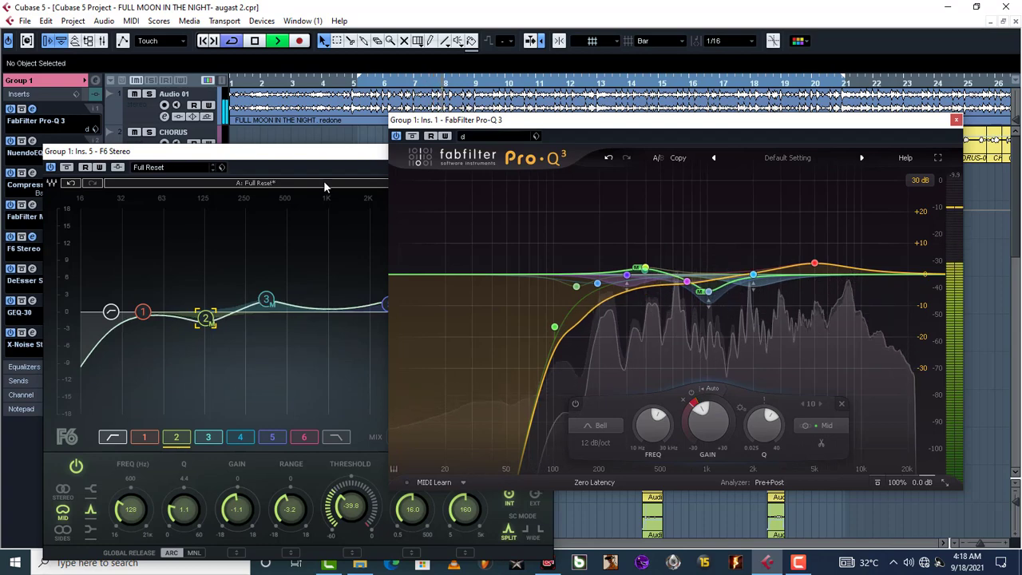
{"action": "left_click_drag", "start_coordinate": [557, 134], "coordinate": [647, 160]}
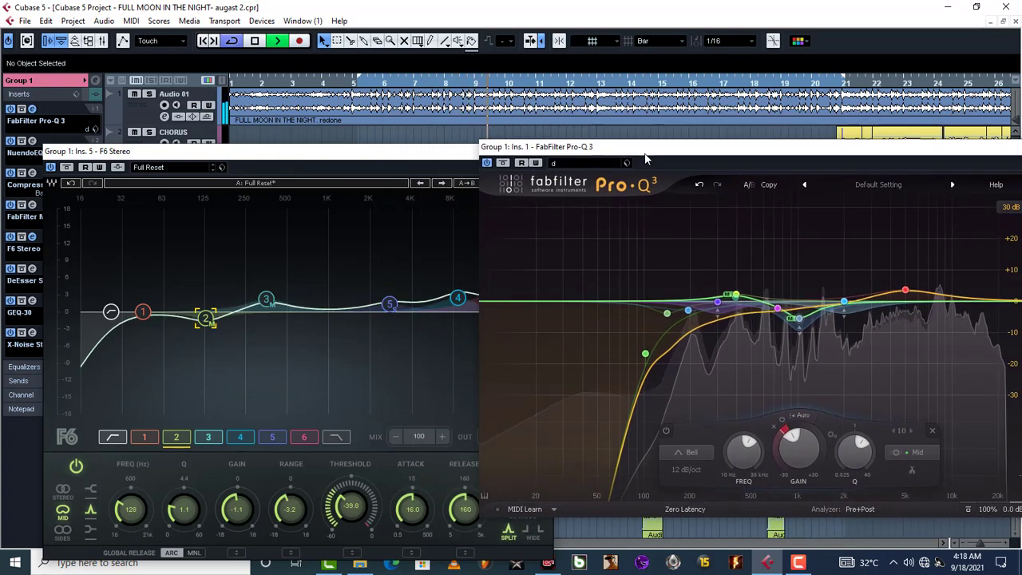
{"action": "key", "text": "space"}
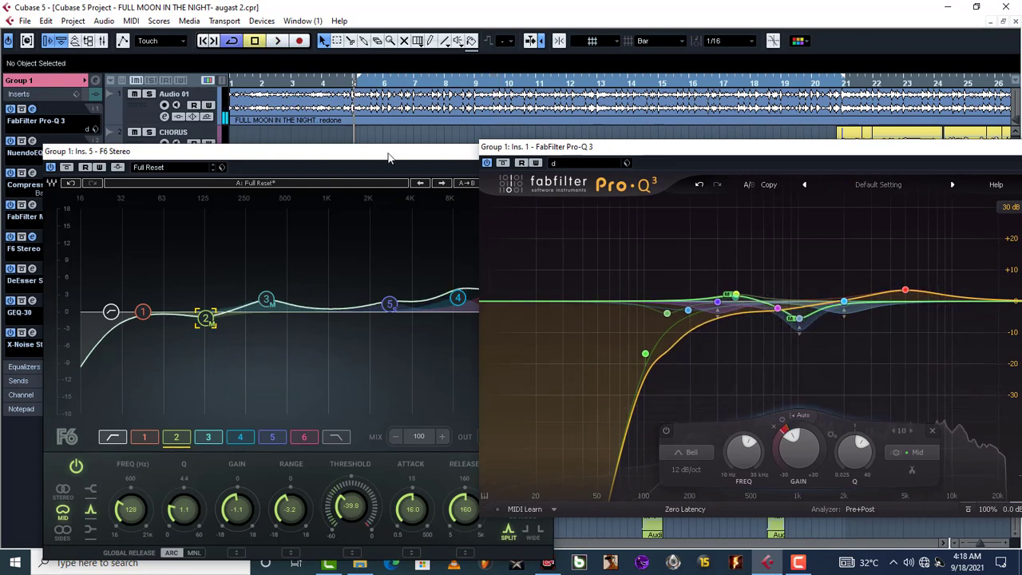
Move the F6 window over the track list area and audition its Mid band 2 in solo from bar 5.
{"action": "left_click_drag", "start_coordinate": [307, 152], "coordinate": [410, 192]}
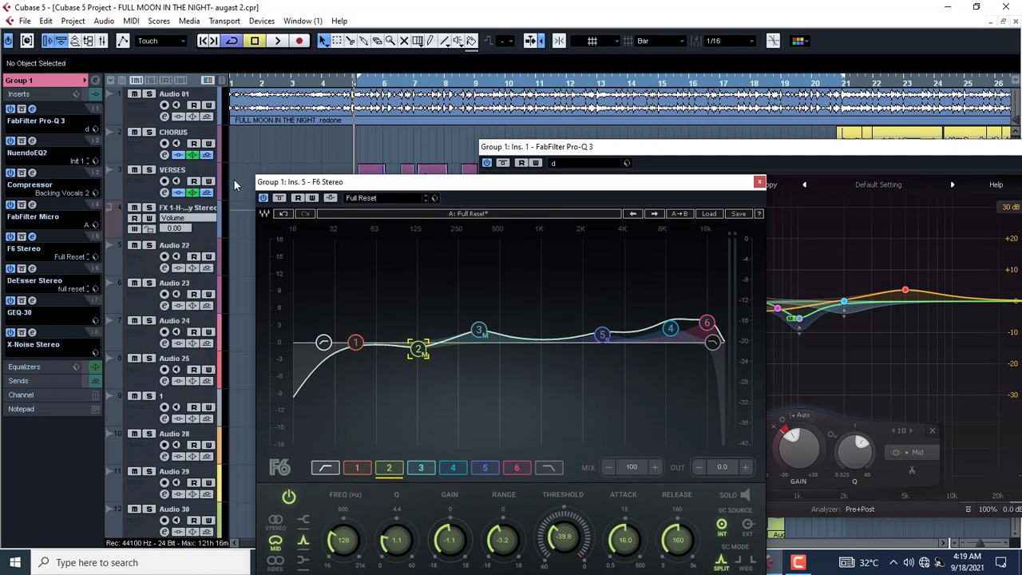
{"action": "left_click_drag", "start_coordinate": [463, 188], "coordinate": [302, 105]}
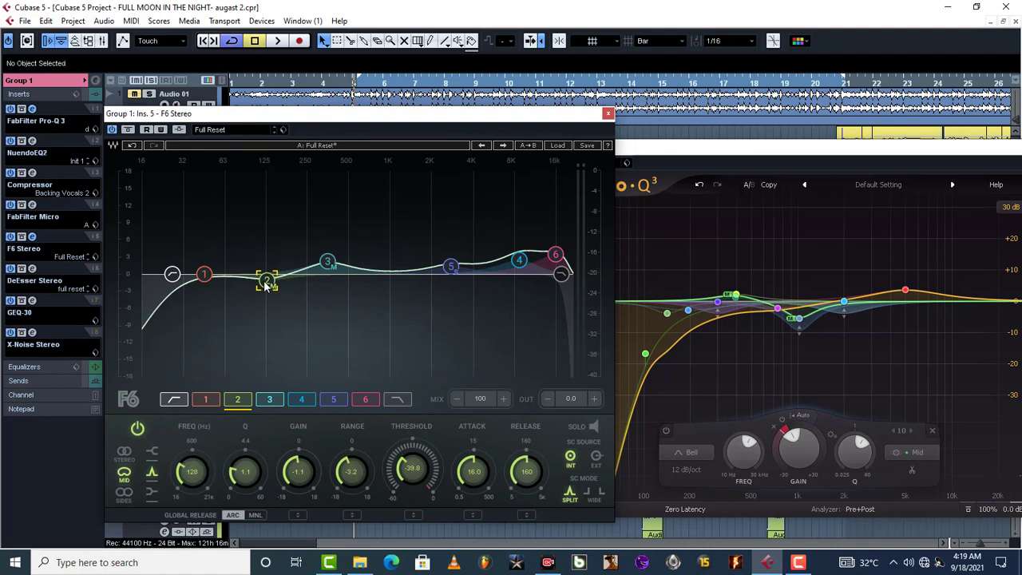
{"action": "left_click", "coordinate": [592, 428]}
{"action": "key", "text": "space"}
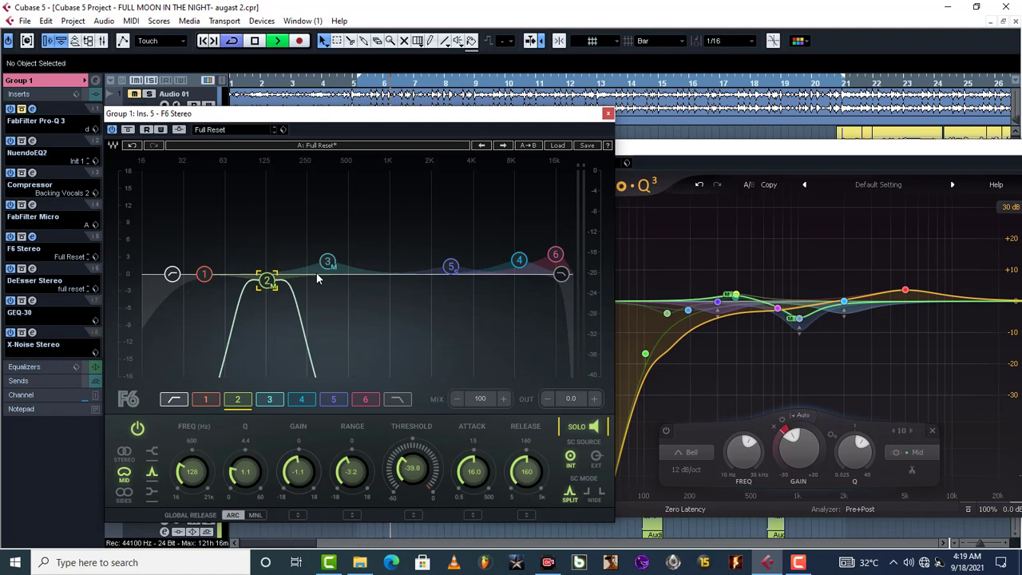
{"action": "key", "text": "space"}
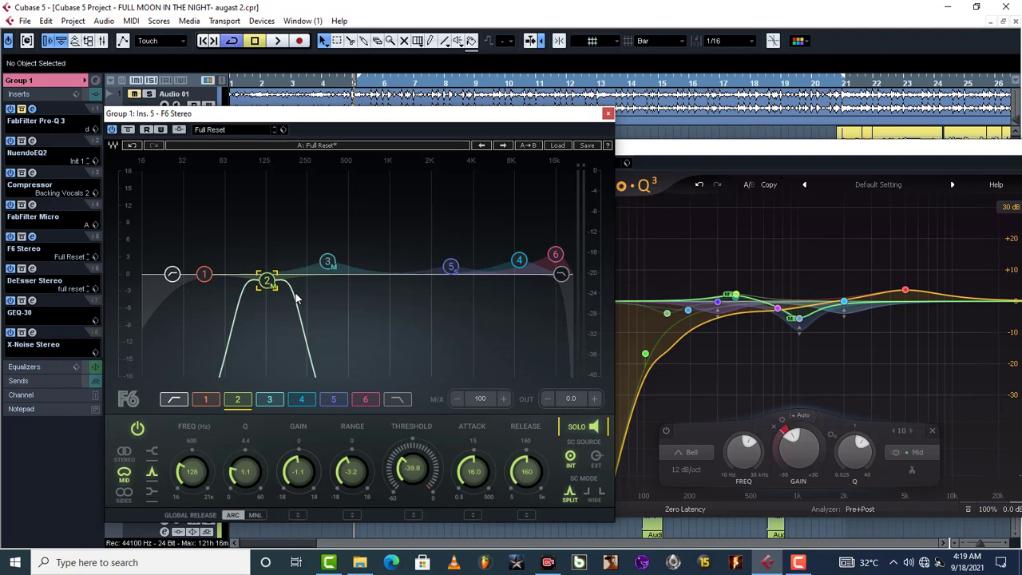
Solo F6 band 3 and play from bar 5 to hear its Mid range.
{"action": "left_click", "coordinate": [328, 263]}
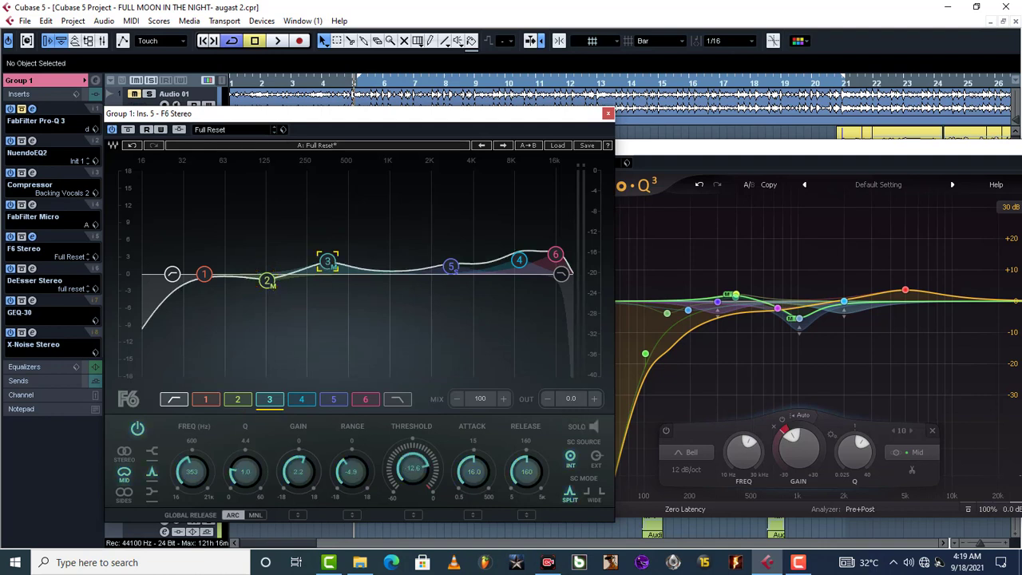
{"action": "left_click", "coordinate": [591, 429]}
{"action": "key", "text": "space"}
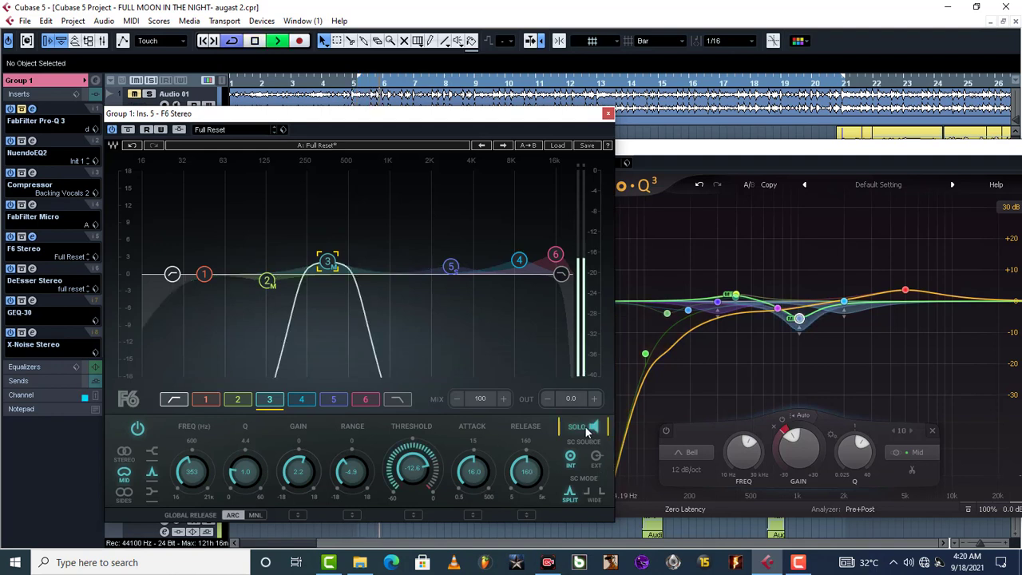
{"action": "key", "text": "space"}
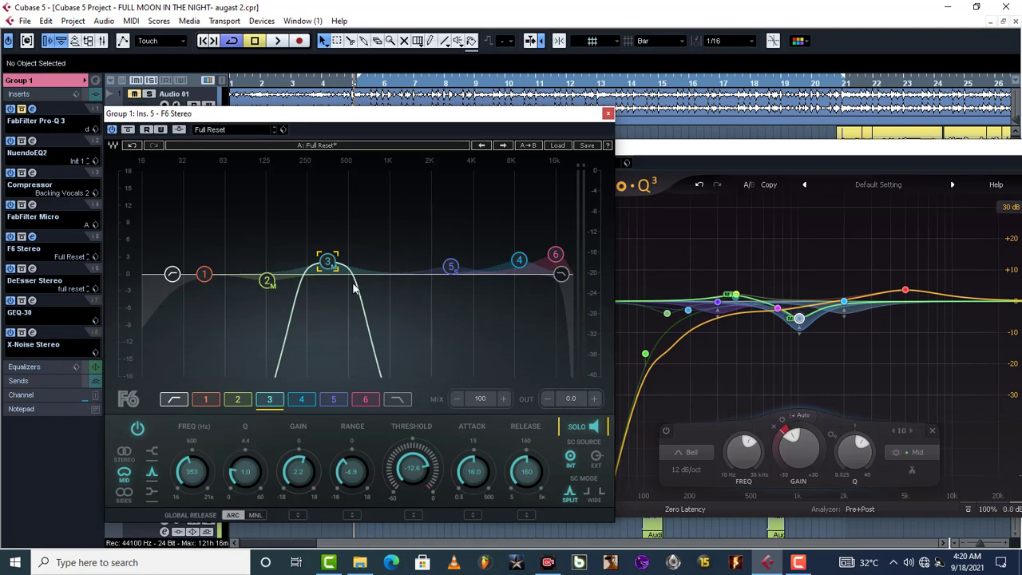
Solo F6 band 5 and play from bar 5 to hear its Sides range, then turn the solo off.
{"action": "left_click", "coordinate": [451, 267]}
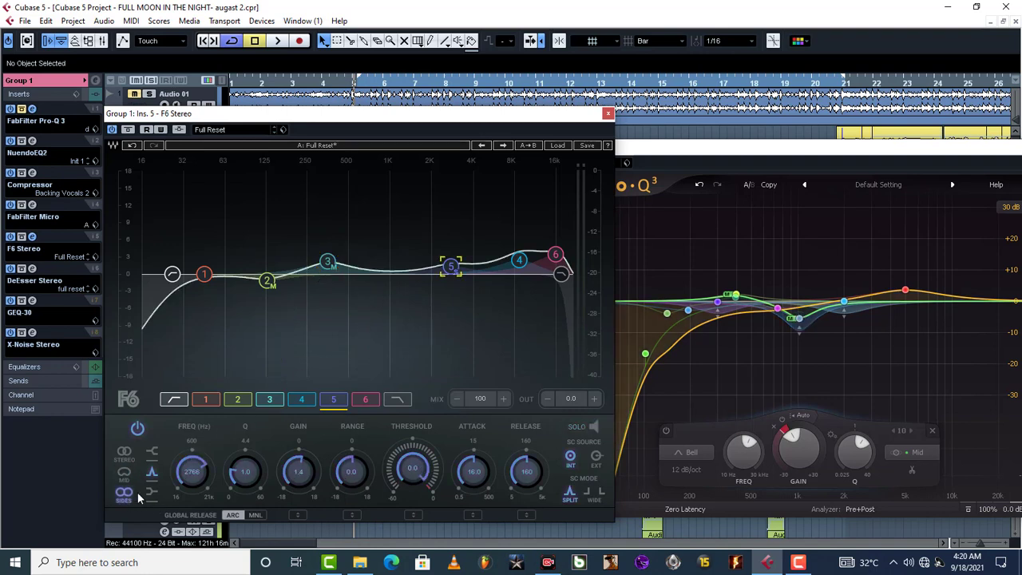
{"action": "left_click", "coordinate": [588, 426]}
{"action": "key", "text": "space"}
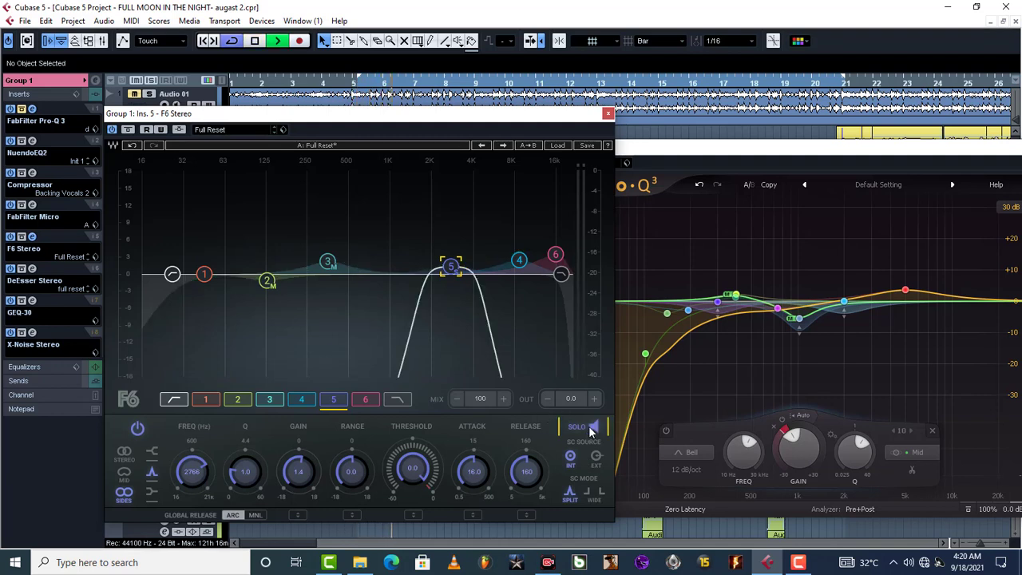
{"action": "key", "text": "space"}
{"action": "left_click", "coordinate": [591, 429]}
Audition the Stereo band 4 of F6 in solo from bar 5 and switch the solo off again.
{"action": "left_click", "coordinate": [519, 260]}
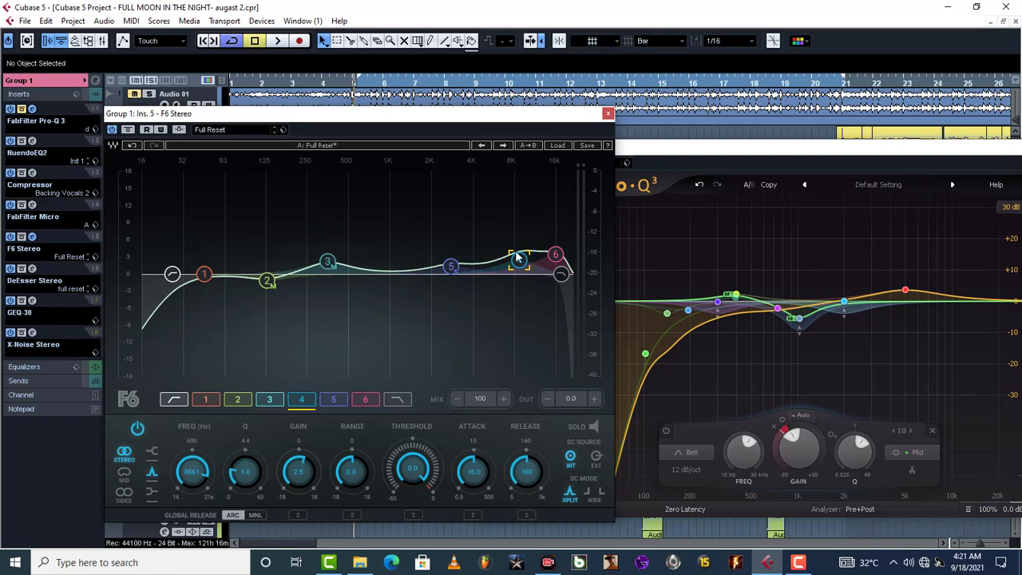
{"action": "left_click", "coordinate": [583, 429]}
{"action": "key", "text": "space"}
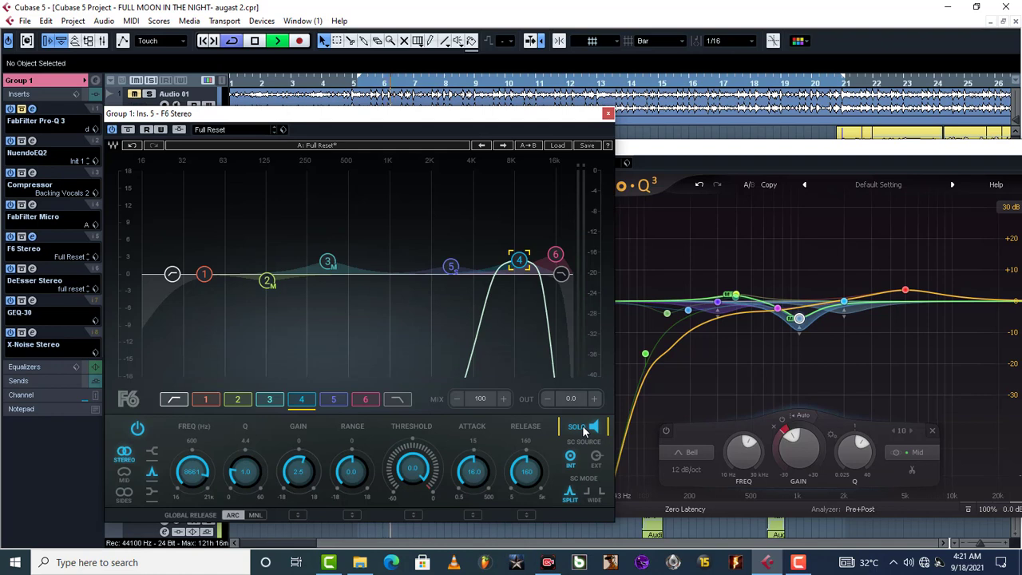
{"action": "key", "text": "space"}
{"action": "left_click", "coordinate": [584, 429]}
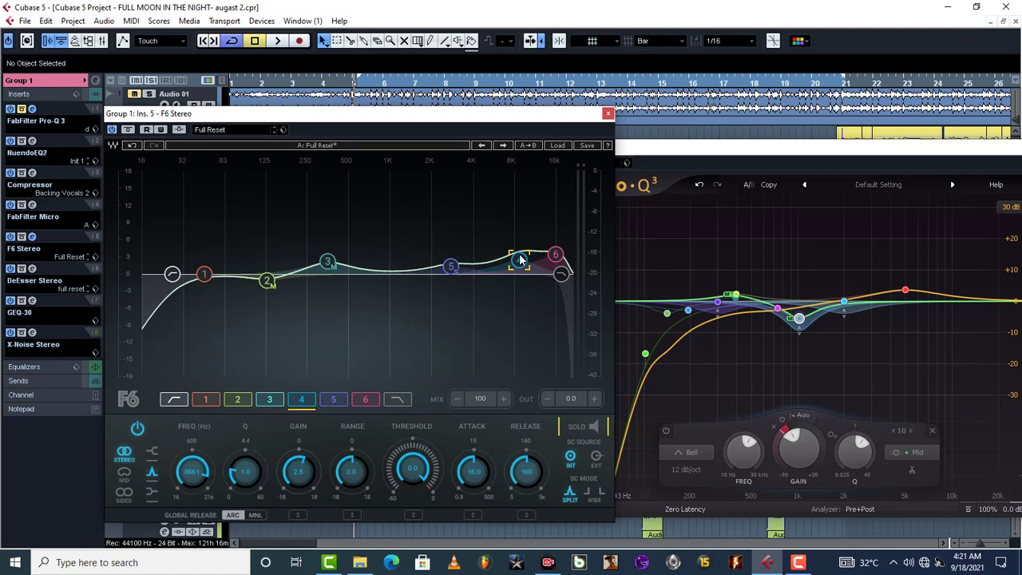
Solo F6 band 6, play from bar 5 to hear its Stereo high range, and turn the solo off.
{"action": "left_click", "coordinate": [556, 255]}
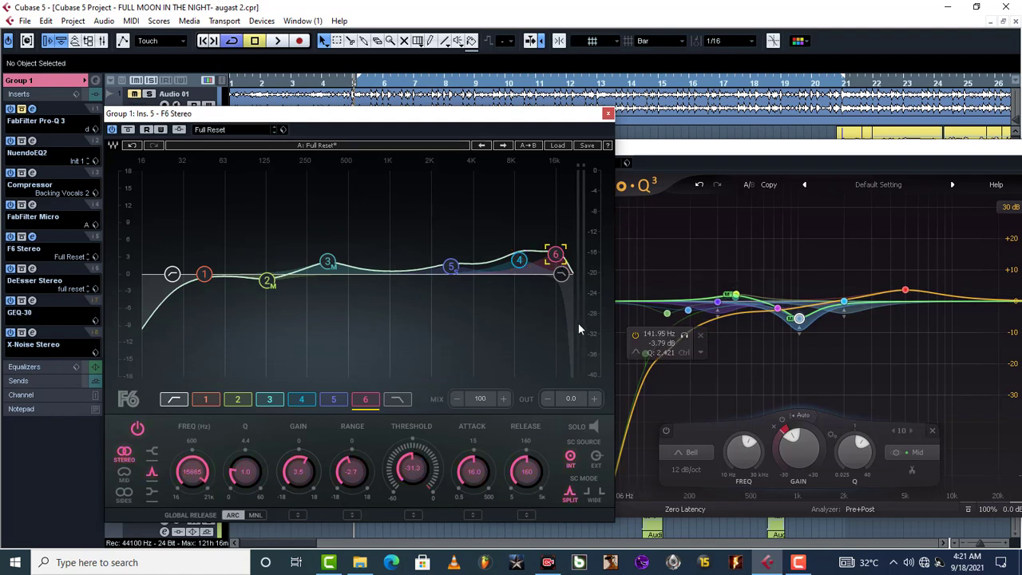
{"action": "left_click", "coordinate": [581, 430]}
{"action": "key", "text": "space"}
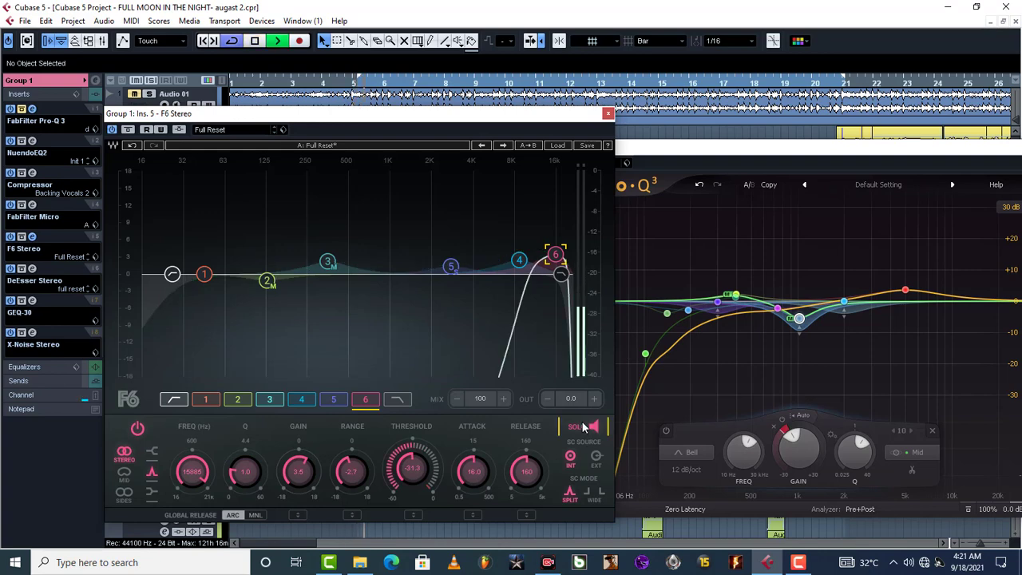
{"action": "left_click", "coordinate": [583, 427]}
{"action": "key", "text": "space"}
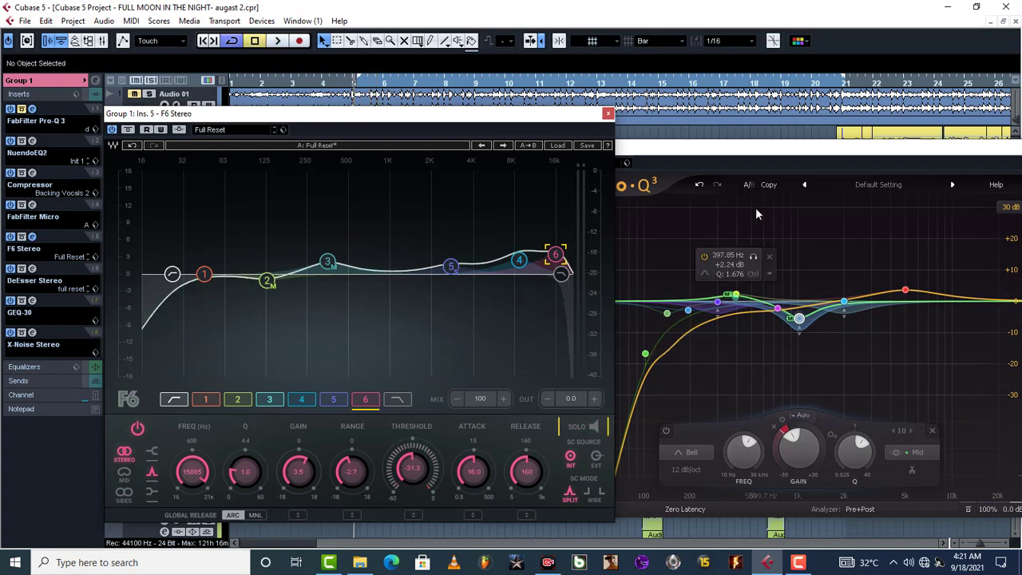
Move the Pro-Q 3 window over F6 and audition its 397.85 Hz Mid band in solo from bar 5, turning the solo off again.
{"action": "left_click_drag", "start_coordinate": [748, 155], "coordinate": [699, 152]}
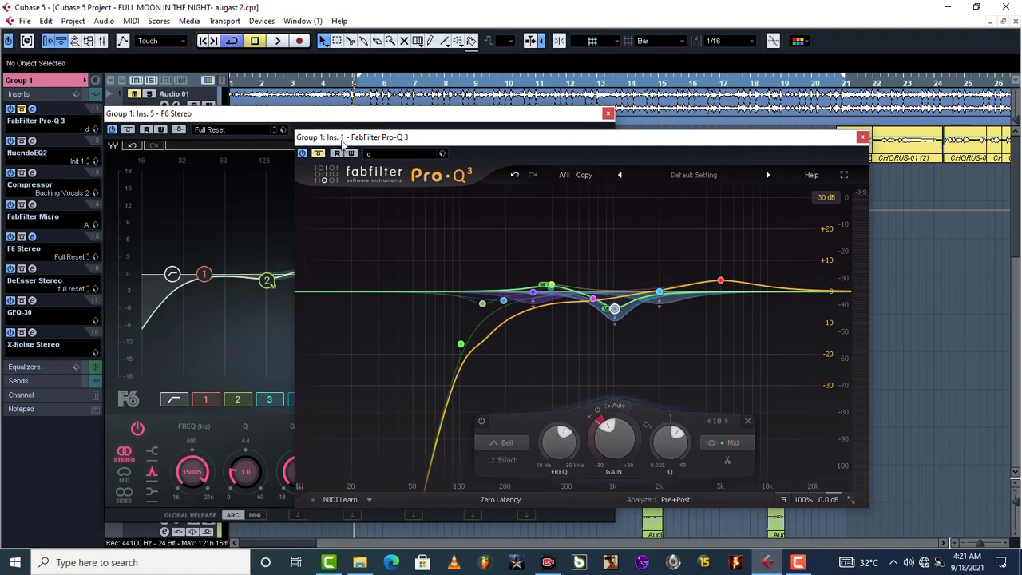
{"action": "left_click", "coordinate": [545, 288]}
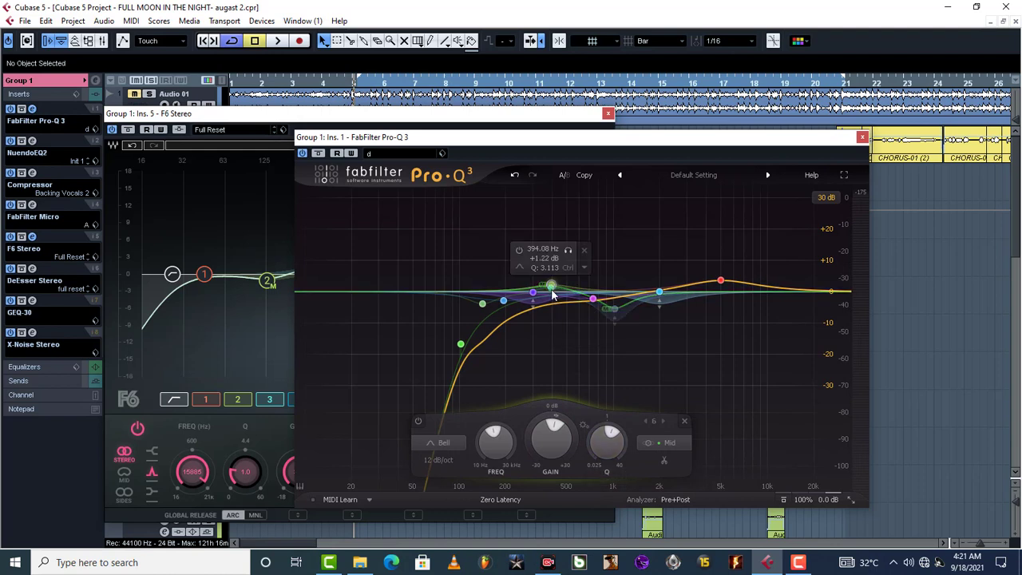
{"action": "left_click_drag", "start_coordinate": [553, 294], "coordinate": [551, 285]}
{"action": "left_click", "coordinate": [570, 249]}
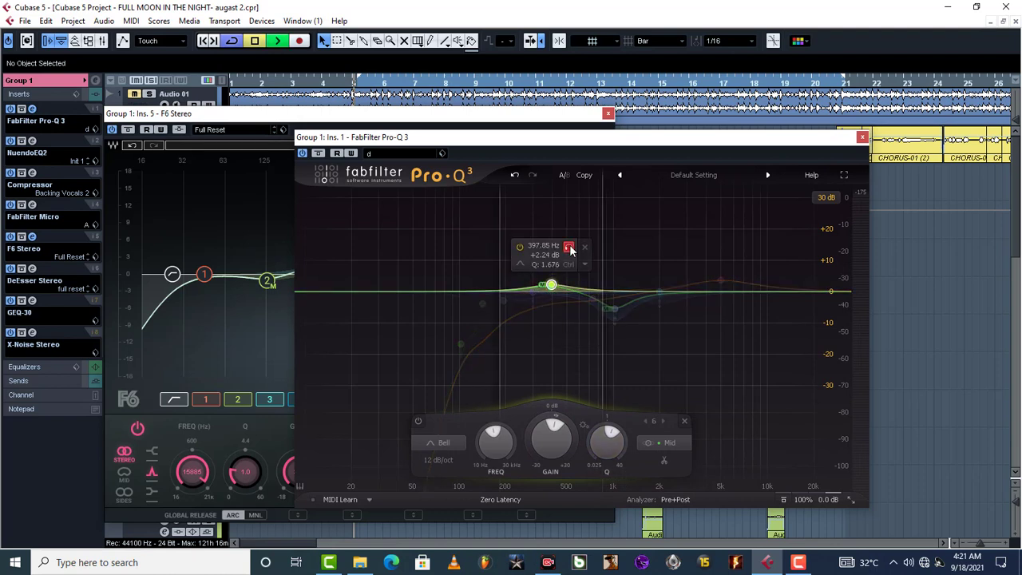
{"action": "key", "text": "space"}
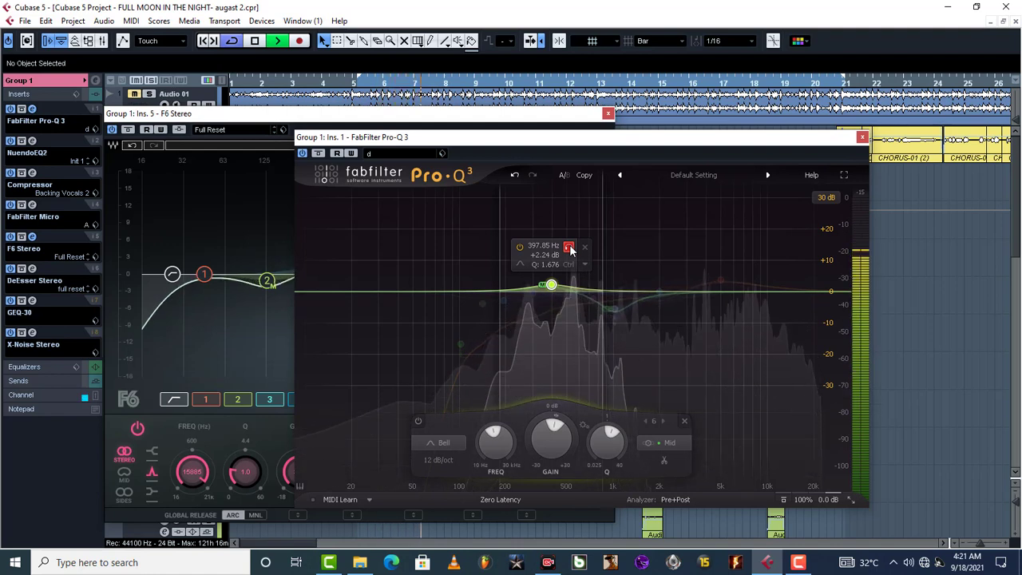
{"action": "left_click", "coordinate": [568, 248]}
{"action": "key", "text": "space"}
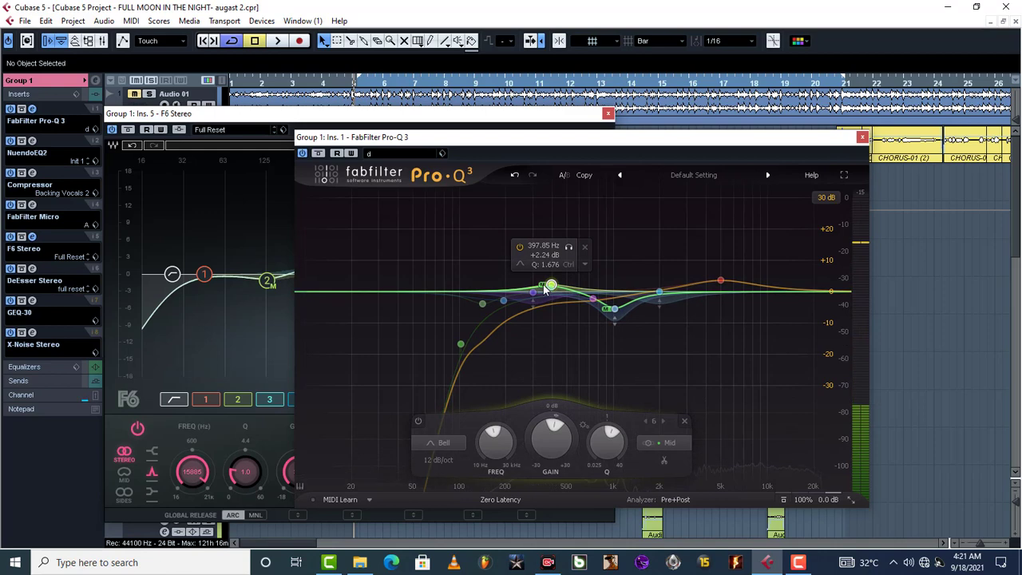
Shift the Pro-Q 3 window slightly and audition its 1023.3 Hz Mid band from bar 5, toggling the band's solo on and off.
{"action": "left_click_drag", "start_coordinate": [519, 140], "coordinate": [484, 153]}
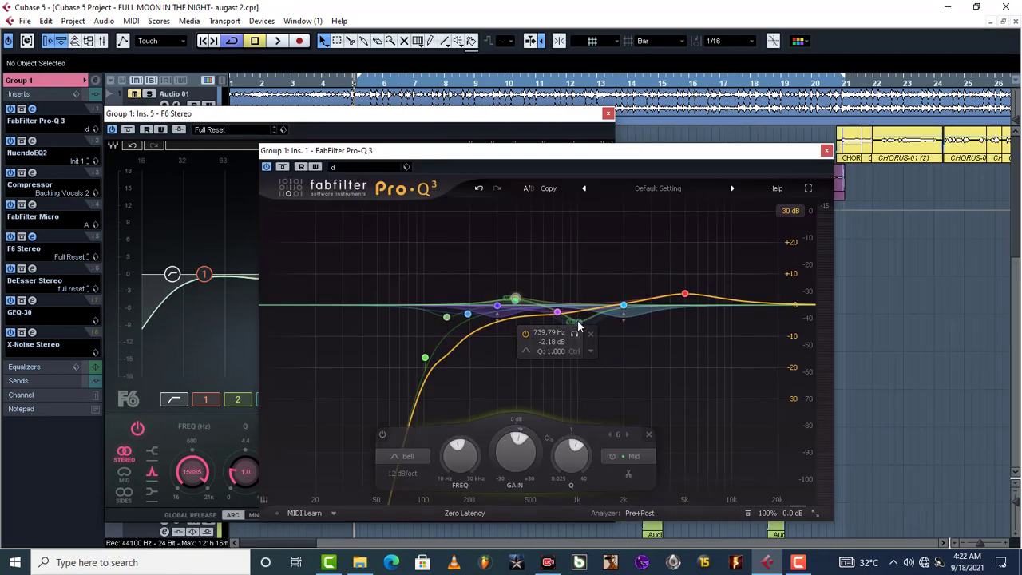
{"action": "mouse_move", "coordinate": [580, 322]}
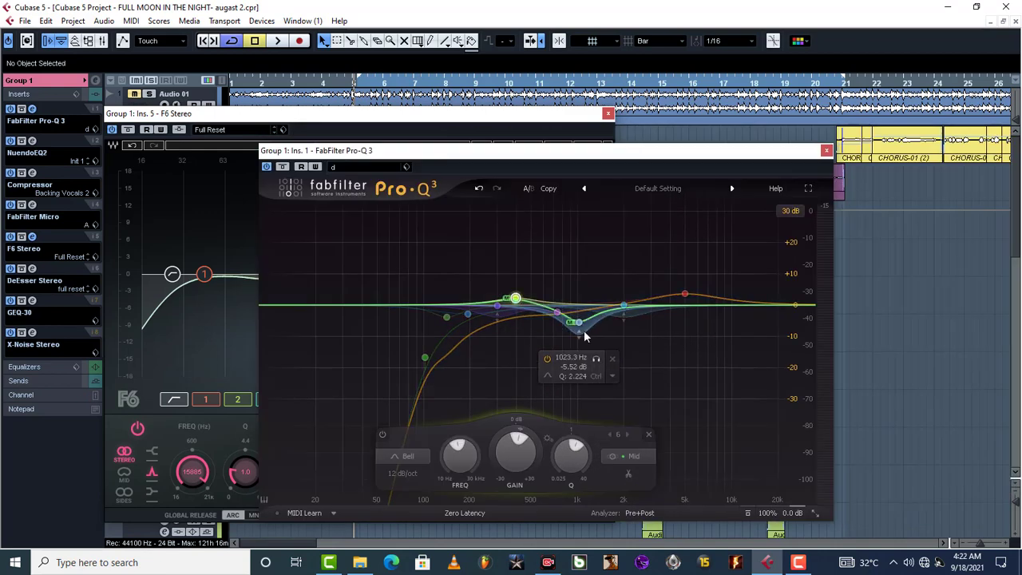
{"action": "left_click", "coordinate": [596, 360]}
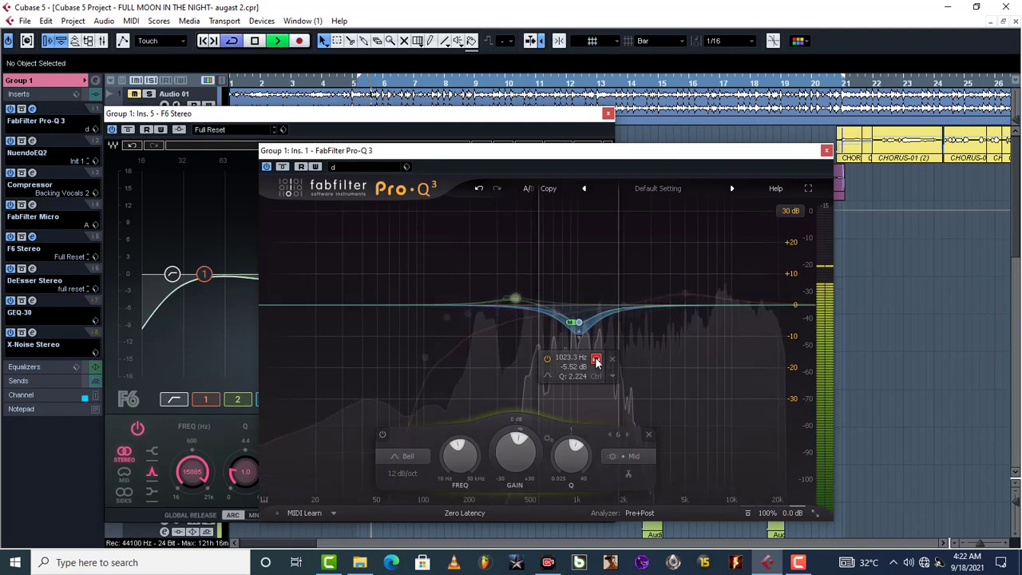
{"action": "left_click", "coordinate": [596, 360]}
{"action": "key", "text": "space"}
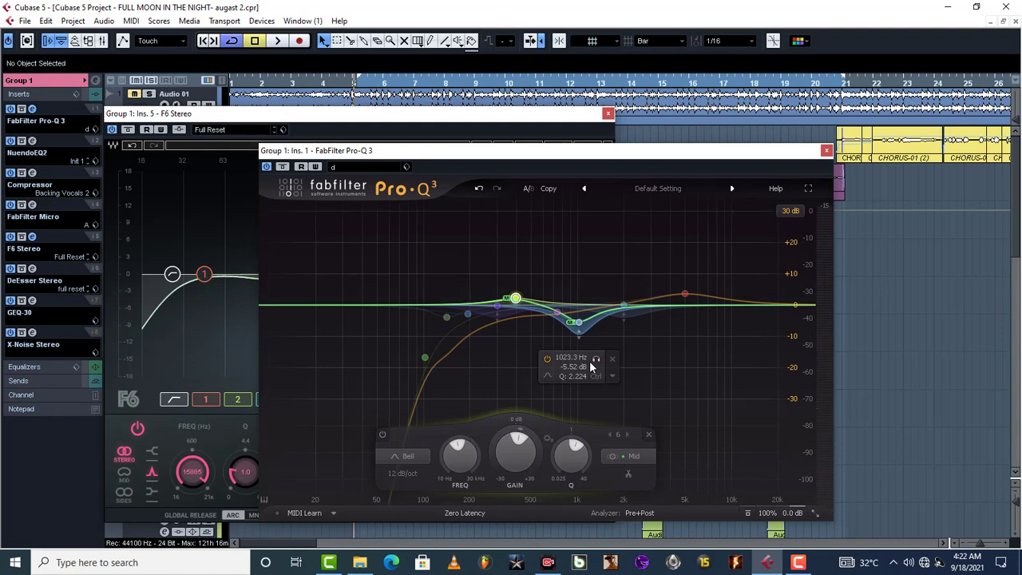
{"action": "key", "text": "space"}
{"action": "left_click", "coordinate": [596, 360]}
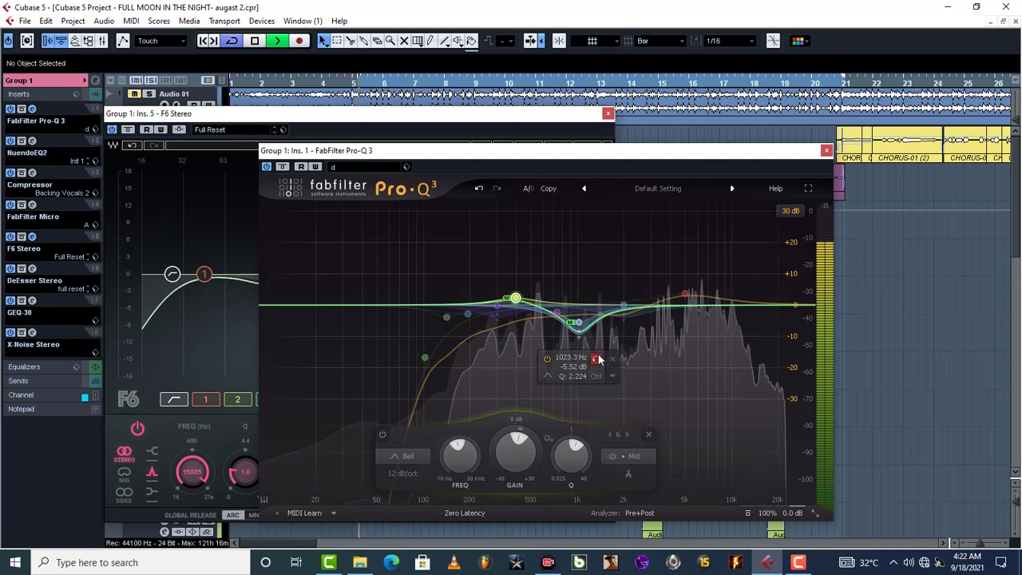
{"action": "key", "text": "space"}
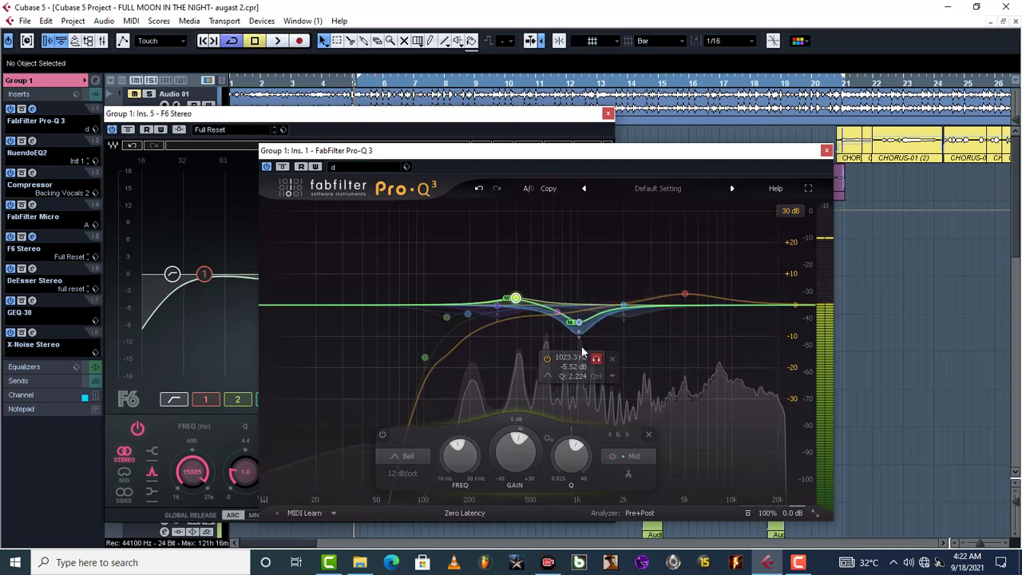
Boost the gain of the 1023.3 Hz Mid band to +30 dB and play from bar 5 to hear the exaggerated effect.
{"action": "left_click", "coordinate": [579, 324]}
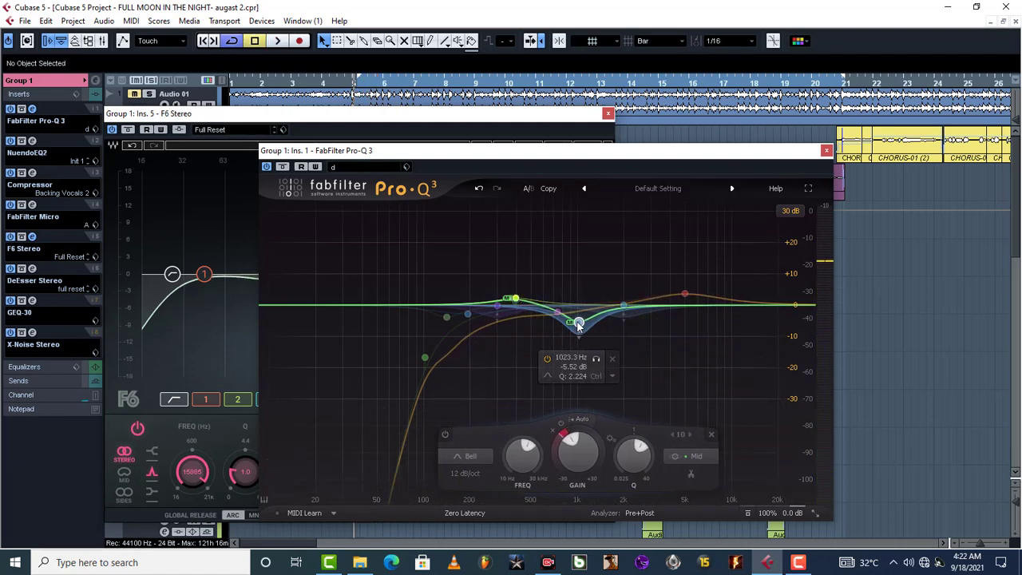
{"action": "scroll", "coordinate": [567, 444], "scroll_direction": "up", "scroll_amount": 12}
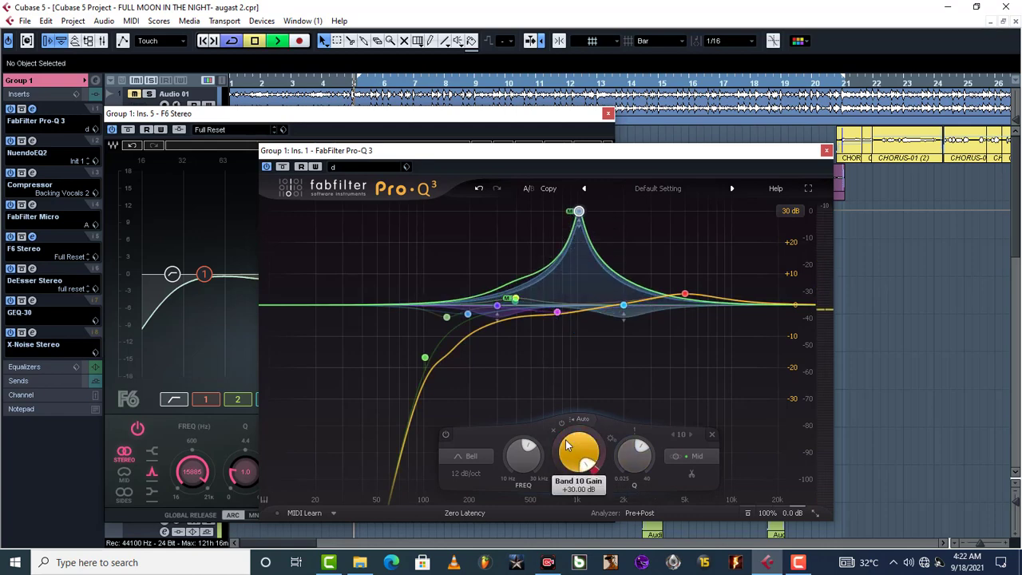
{"action": "key", "text": "space"}
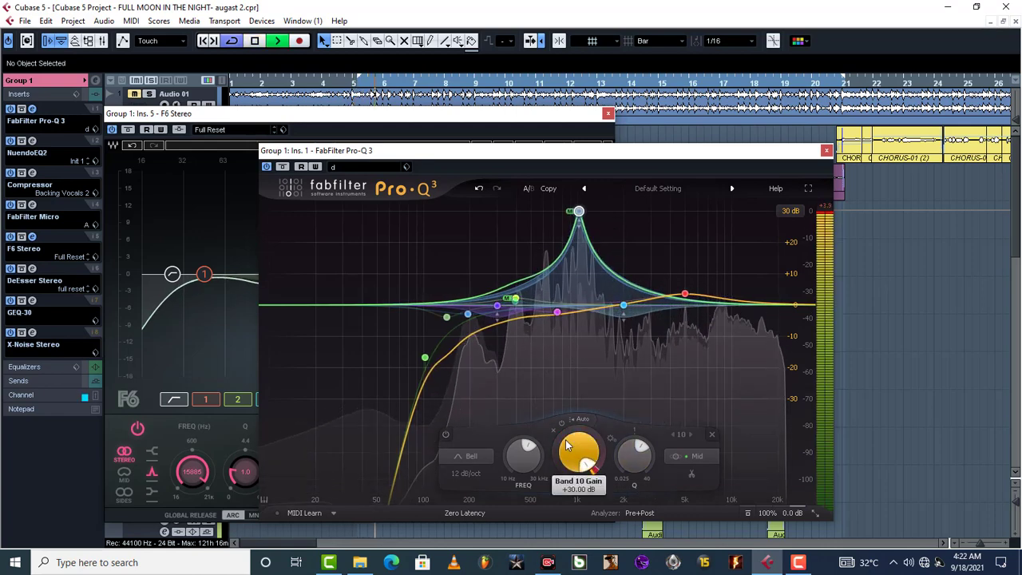
{"action": "key", "text": "space"}
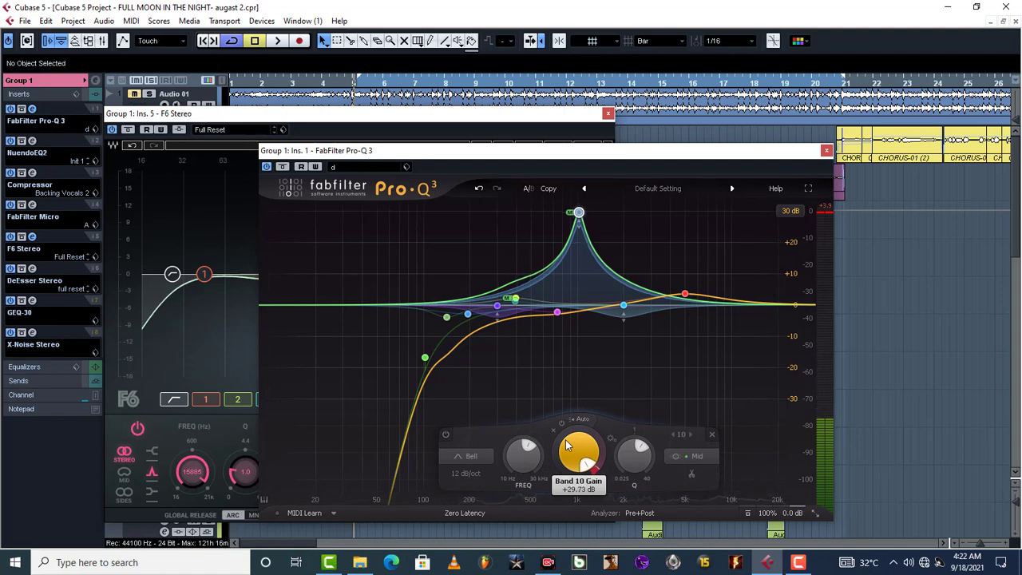
Lower the 1023.3 Hz band's gain to +3.25 dB and set its stereo placement to Stereo.
{"action": "scroll", "coordinate": [567, 445], "scroll_direction": "down", "scroll_amount": 10}
{"action": "scroll", "coordinate": [567, 444], "scroll_direction": "up", "scroll_amount": 2}
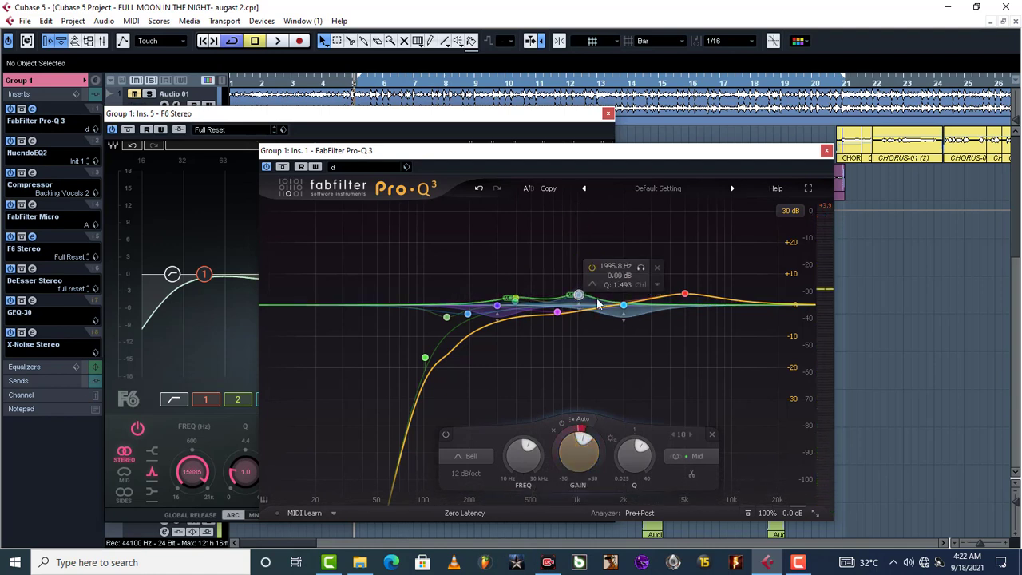
{"action": "left_click", "coordinate": [612, 275]}
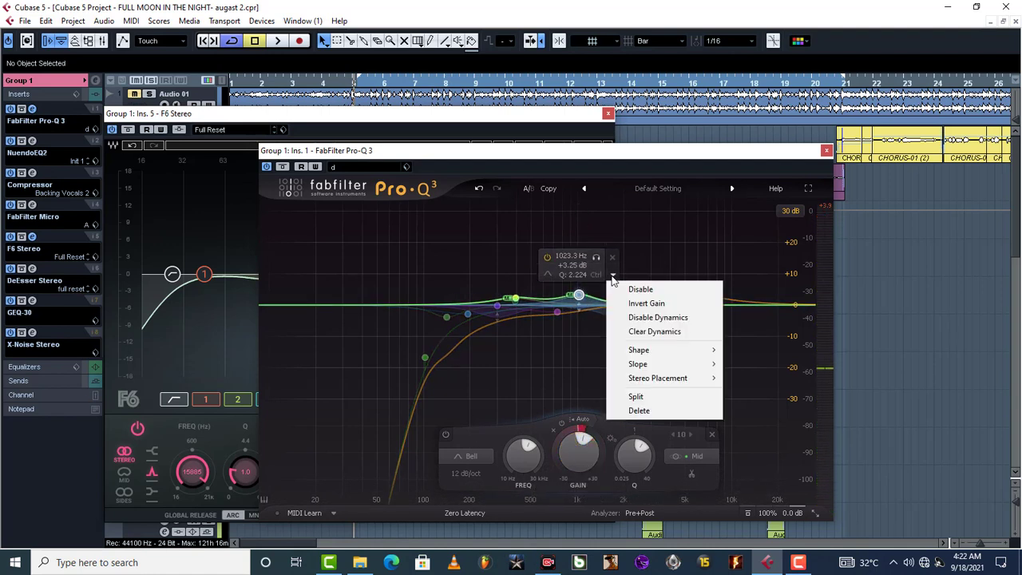
{"action": "mouse_move", "coordinate": [684, 380]}
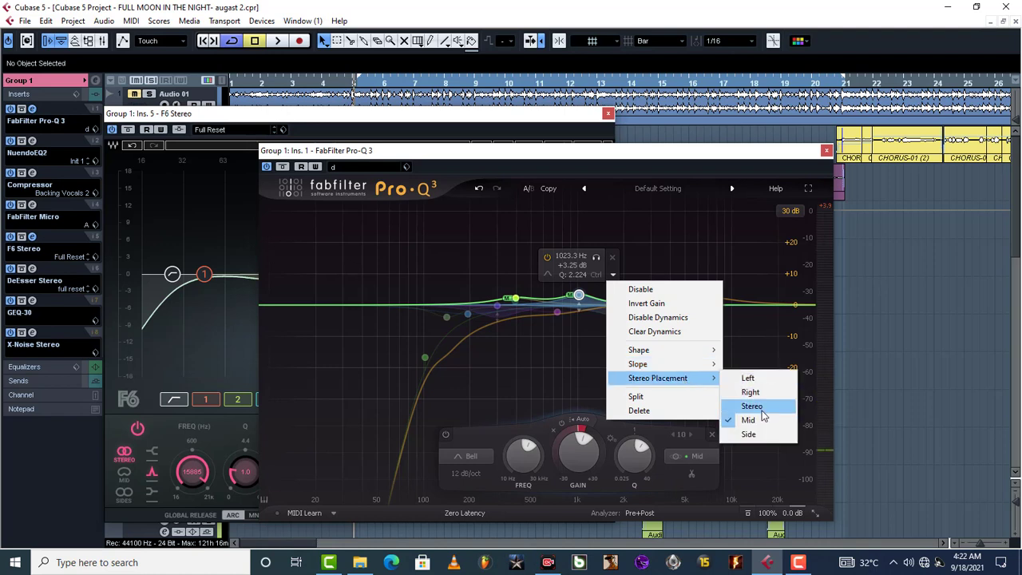
{"action": "left_click", "coordinate": [755, 404]}
Raise the 1023.3 Hz Stereo band to +23.10 dB, play from bar 5 to hear it, and reduce its gain to +15.08 dB.
{"action": "scroll", "coordinate": [581, 444], "scroll_direction": "up", "scroll_amount": 7}
{"action": "key", "text": "space"}
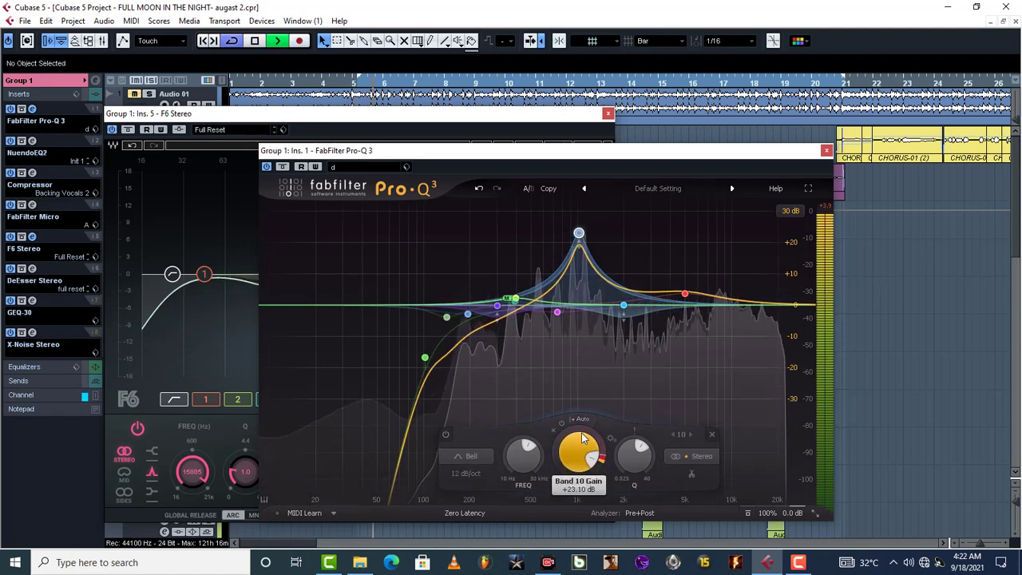
{"action": "key", "text": "space"}
{"action": "scroll", "coordinate": [582, 439], "scroll_direction": "down", "scroll_amount": 1}
{"action": "scroll", "coordinate": [582, 439], "scroll_direction": "down", "scroll_amount": 1}
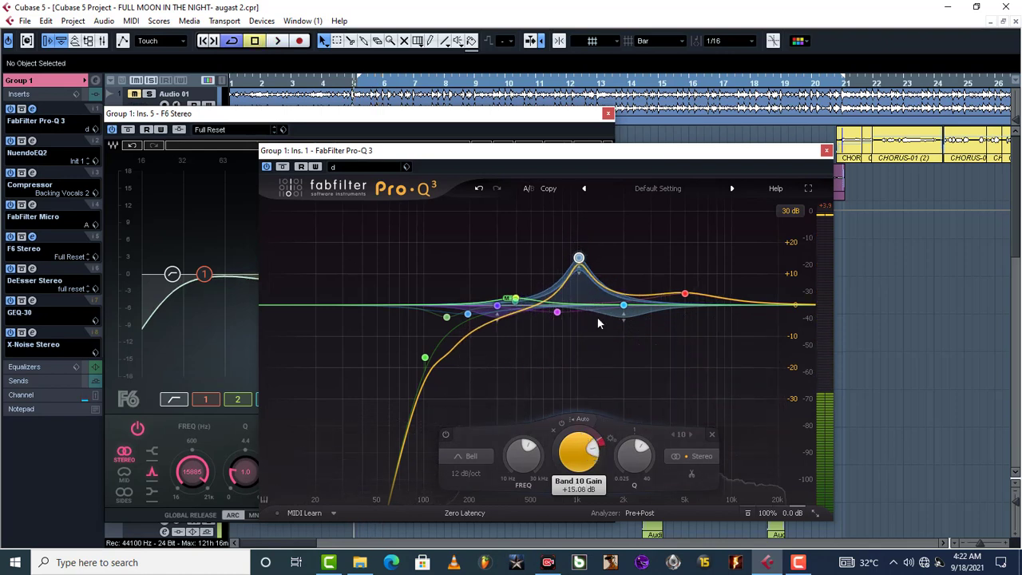
Set the 1023.3 Hz band's stereo placement to Mid and play from bar 5 while lowering its gain to +2.10 dB.
{"action": "left_click", "coordinate": [612, 238]}
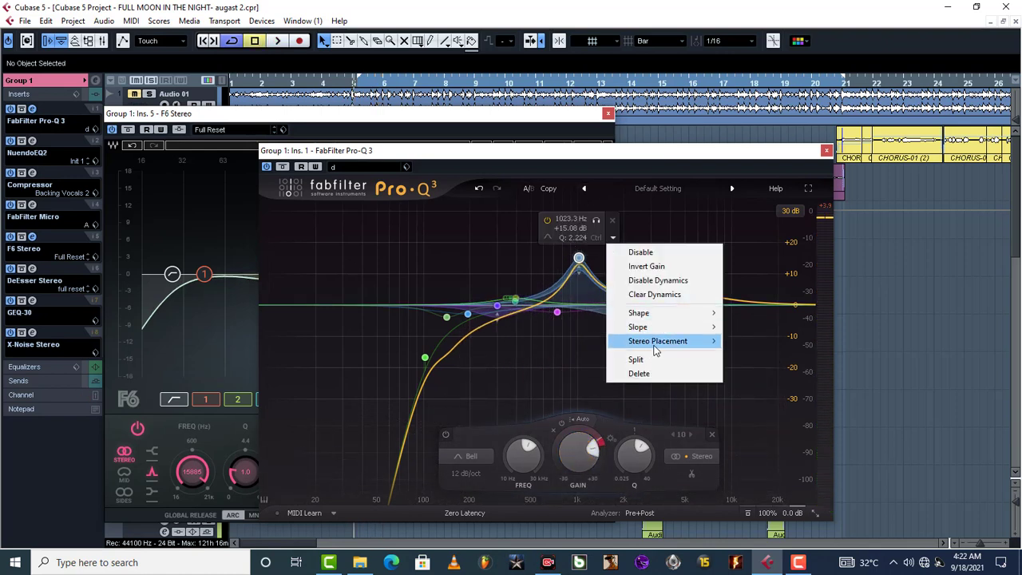
{"action": "mouse_move", "coordinate": [657, 343]}
{"action": "left_click", "coordinate": [760, 383]}
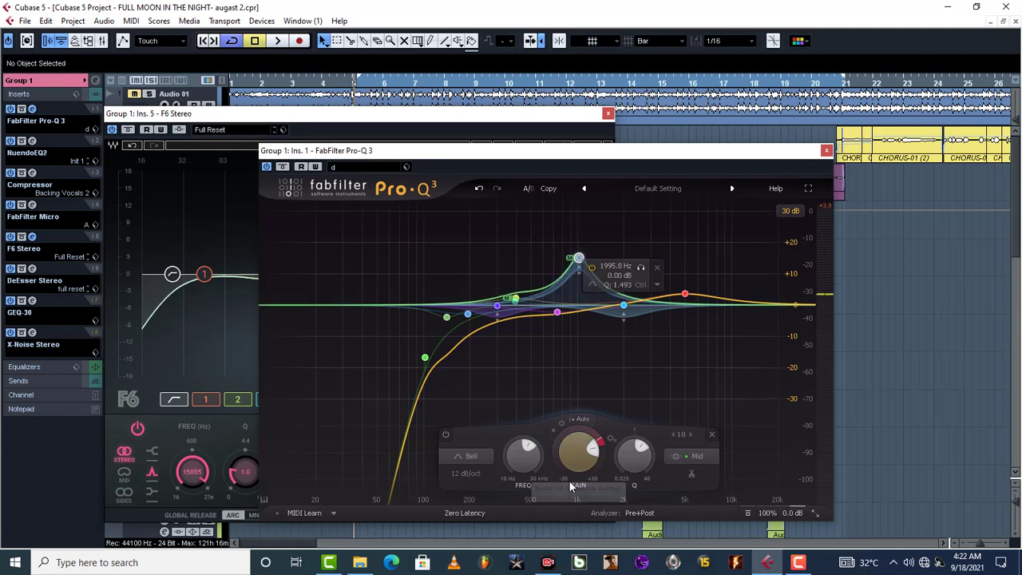
{"action": "key", "text": "space"}
{"action": "scroll", "coordinate": [584, 462], "scroll_direction": "down", "scroll_amount": 3}
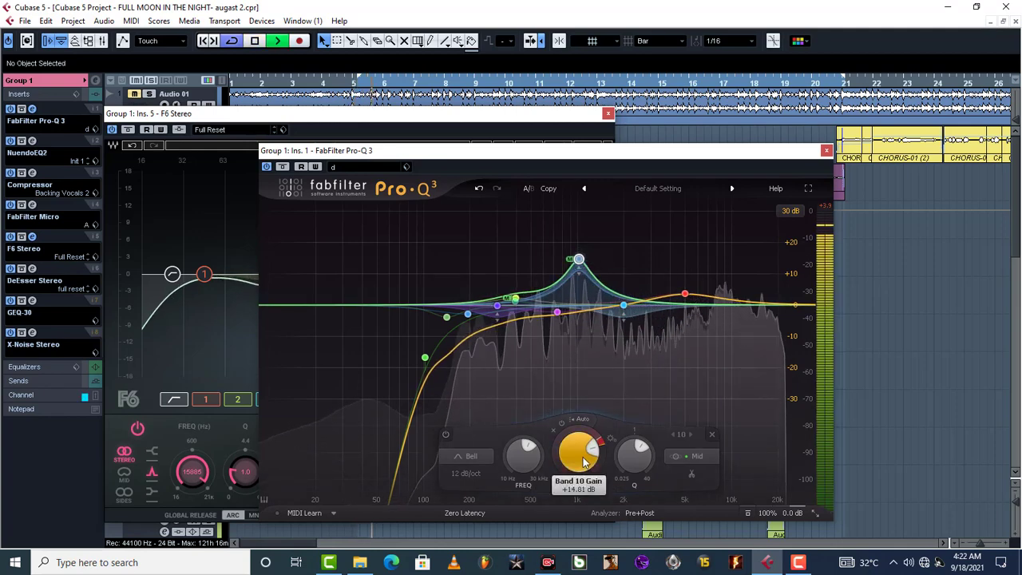
{"action": "key", "text": "space"}
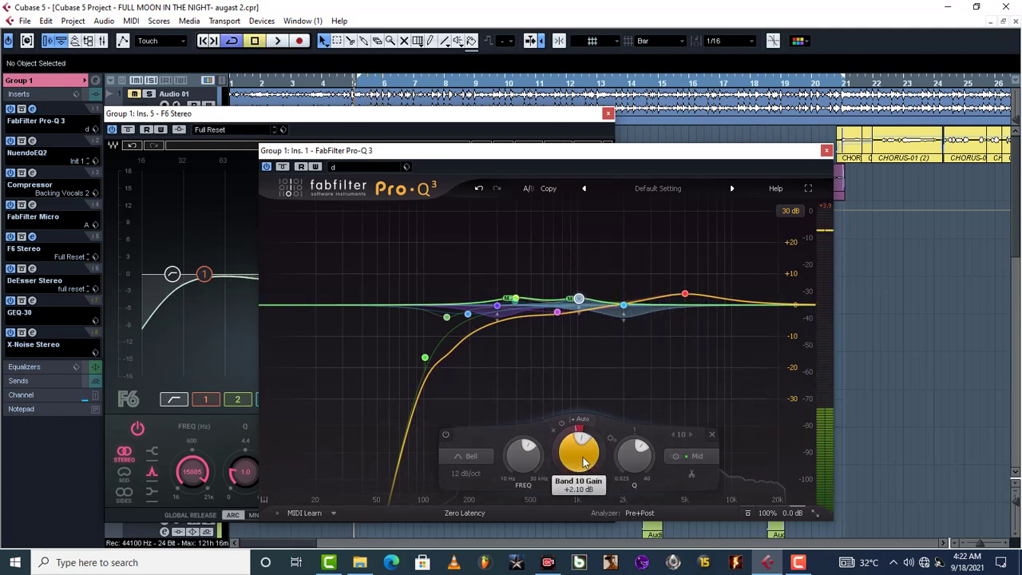
Set the 1023.3 Hz Mid band's gain to -5.37 dB and play from bar 5 to hear the cut.
{"action": "scroll", "coordinate": [584, 461], "scroll_direction": "down", "scroll_amount": 2}
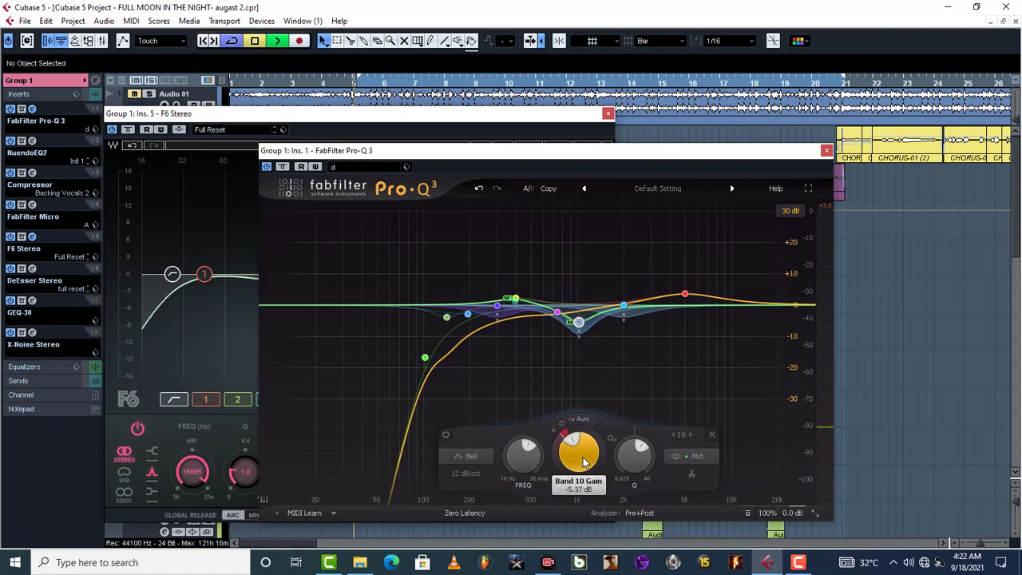
{"action": "key", "text": "space"}
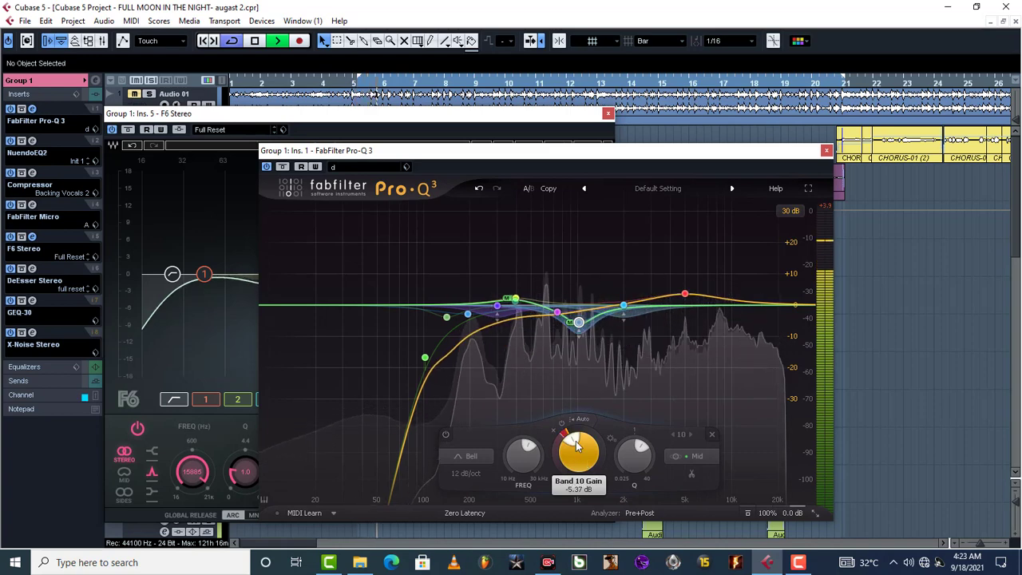
{"action": "key", "text": "space"}
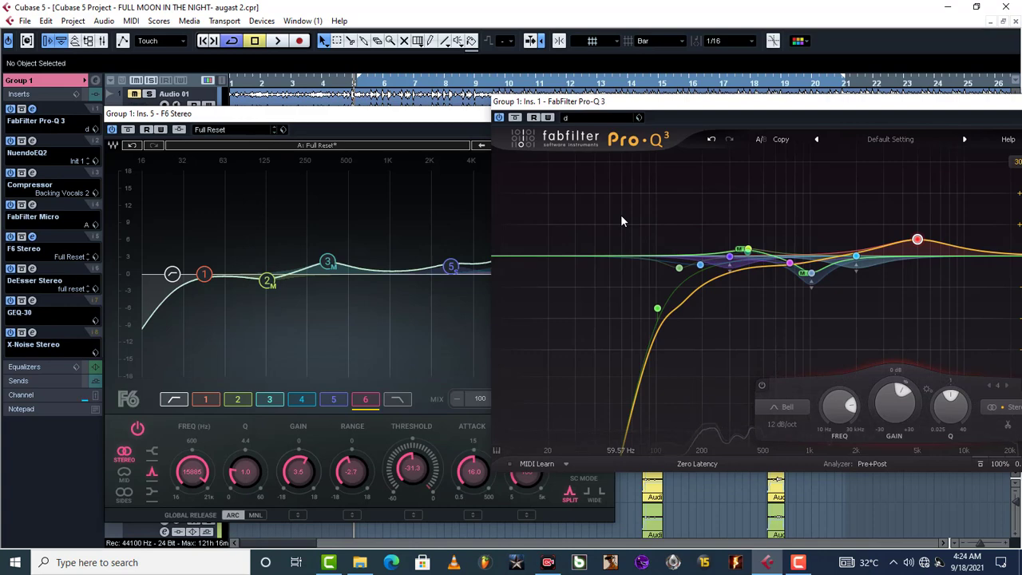
Move the F6 window to uncover the track list's mute and solo buttons, and play the full mix from bar 5.
{"action": "left_click_drag", "start_coordinate": [357, 127], "coordinate": [432, 121]}
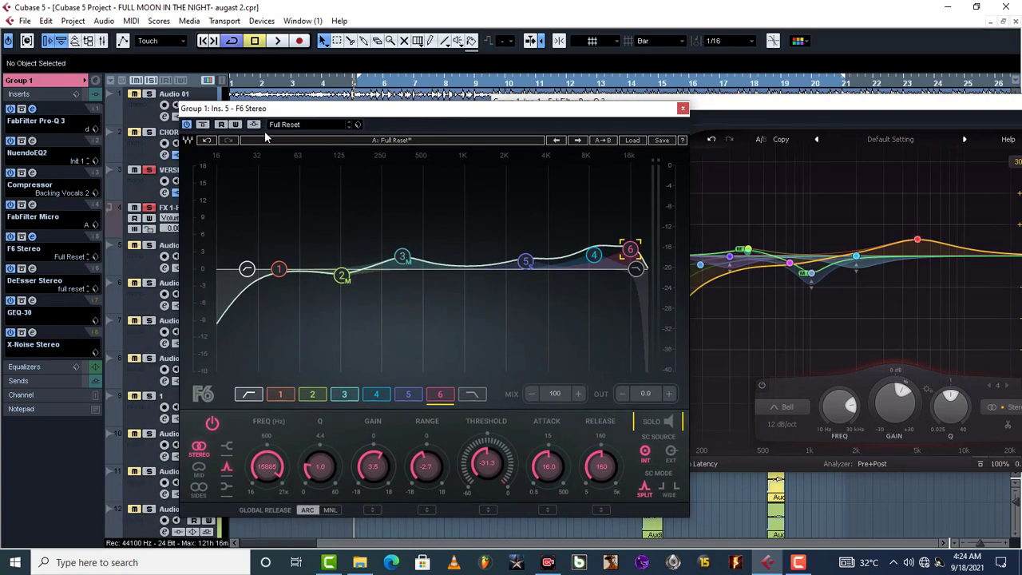
{"action": "mouse_move", "coordinate": [804, 281]}
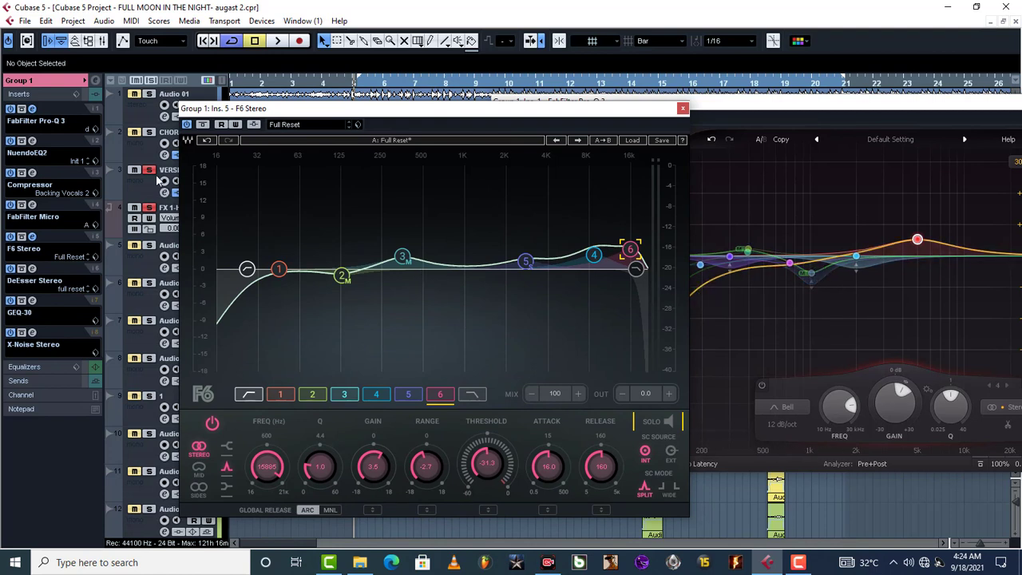
{"action": "key", "text": "space"}
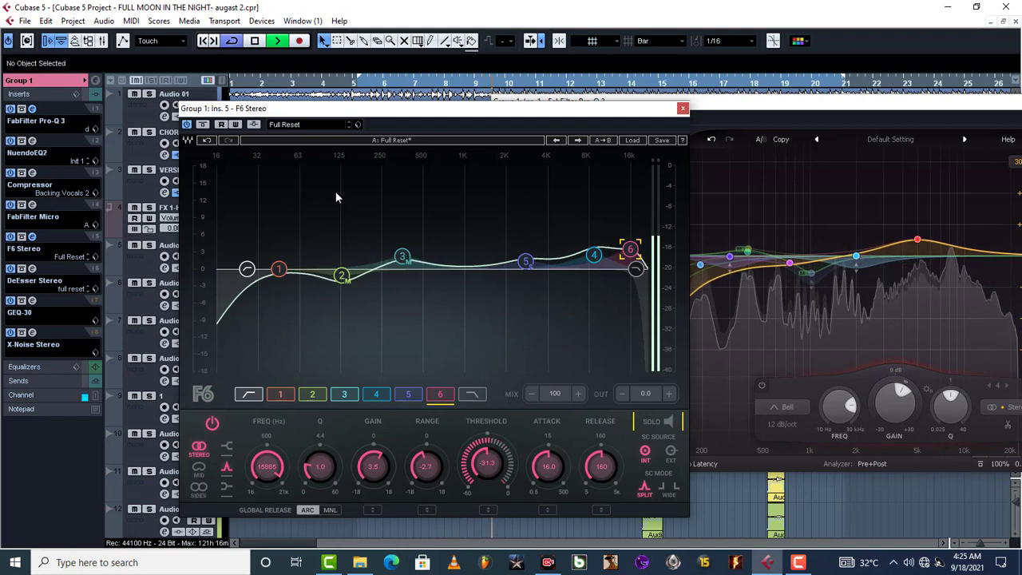
{"action": "key", "text": "space"}
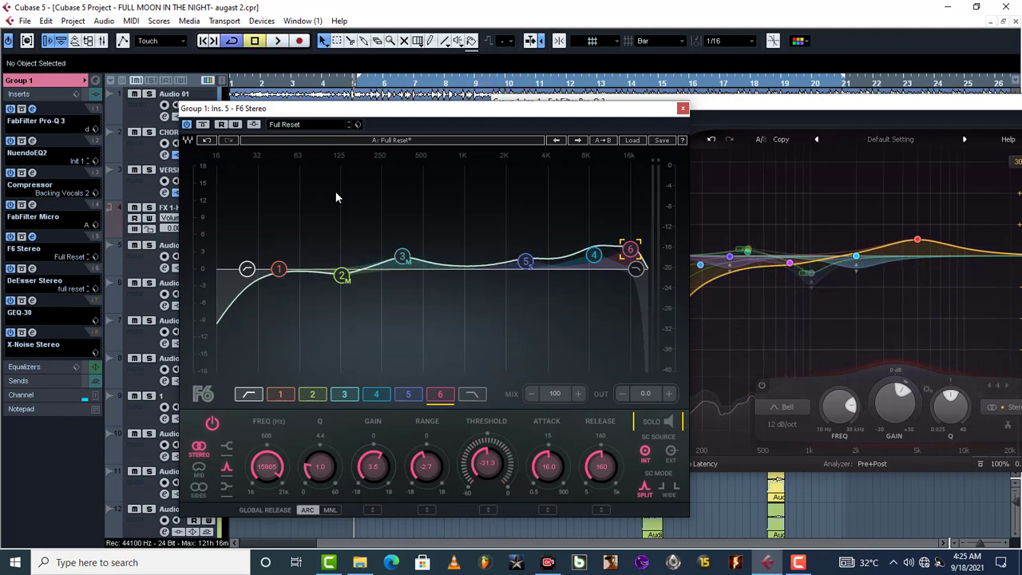